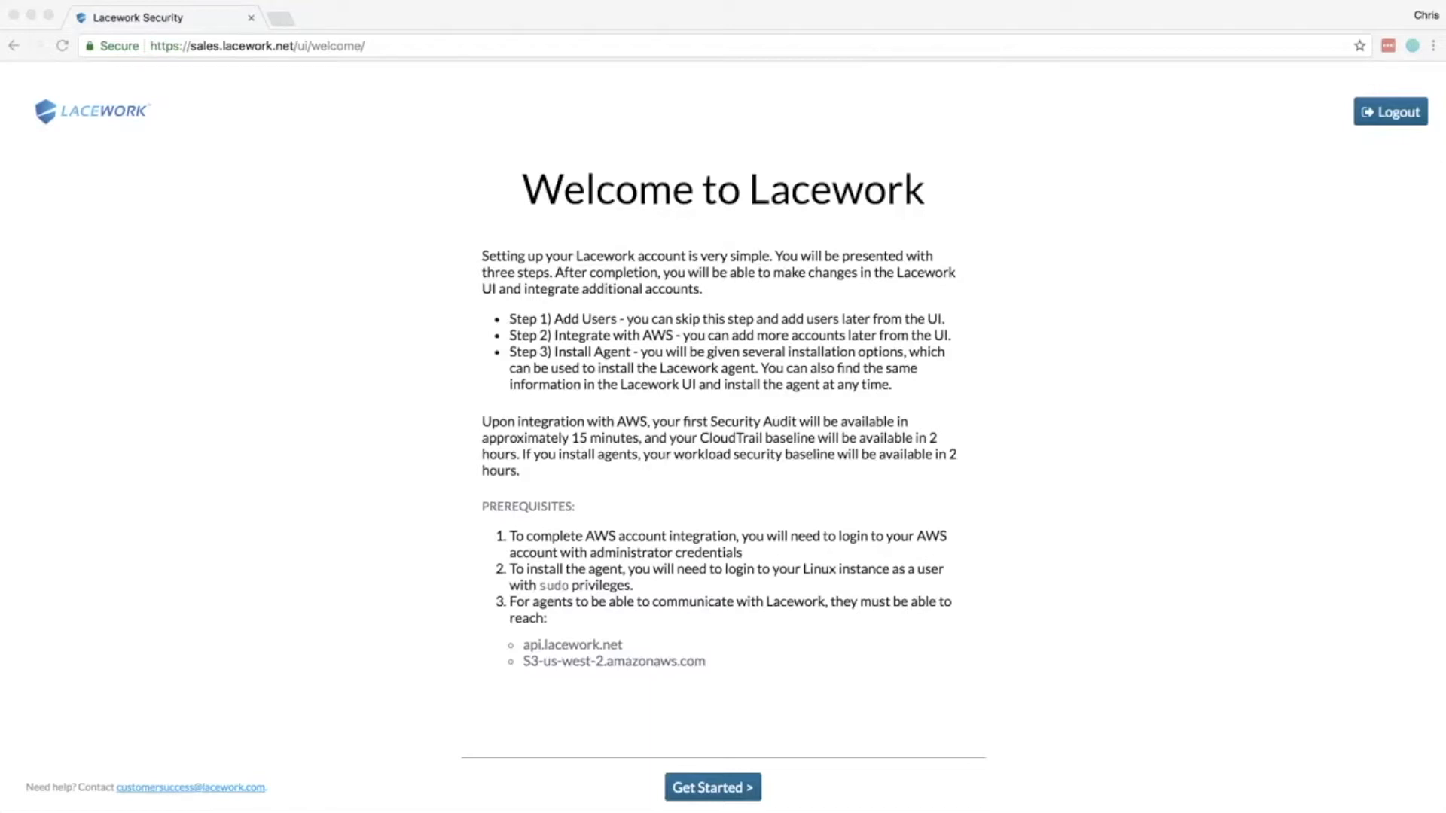
# - Start the Lacework setup, skip adding users, and run the CloudFormation template for the AWS integration
pyautogui.click(712, 787)
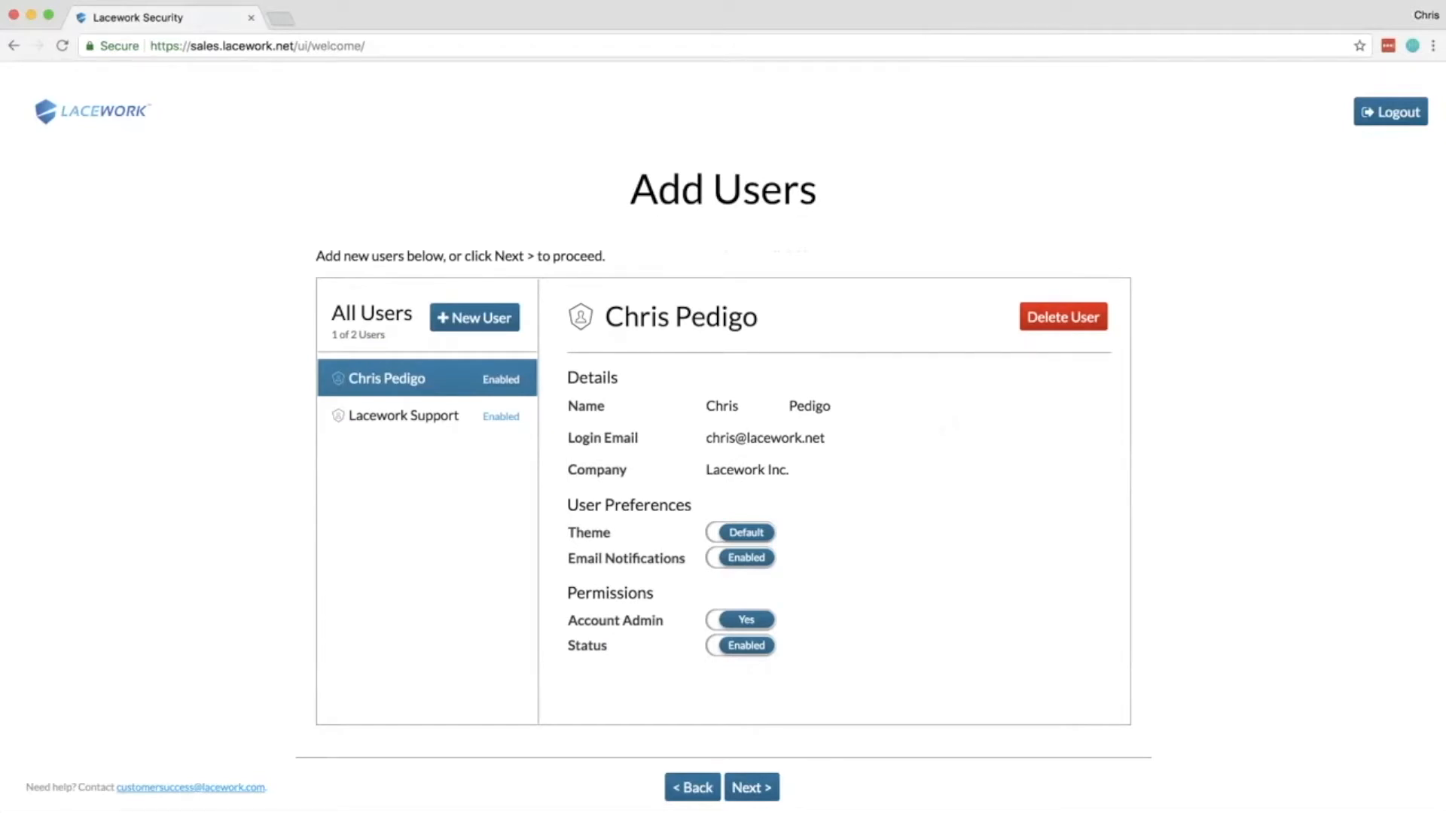
pyautogui.click(751, 787)
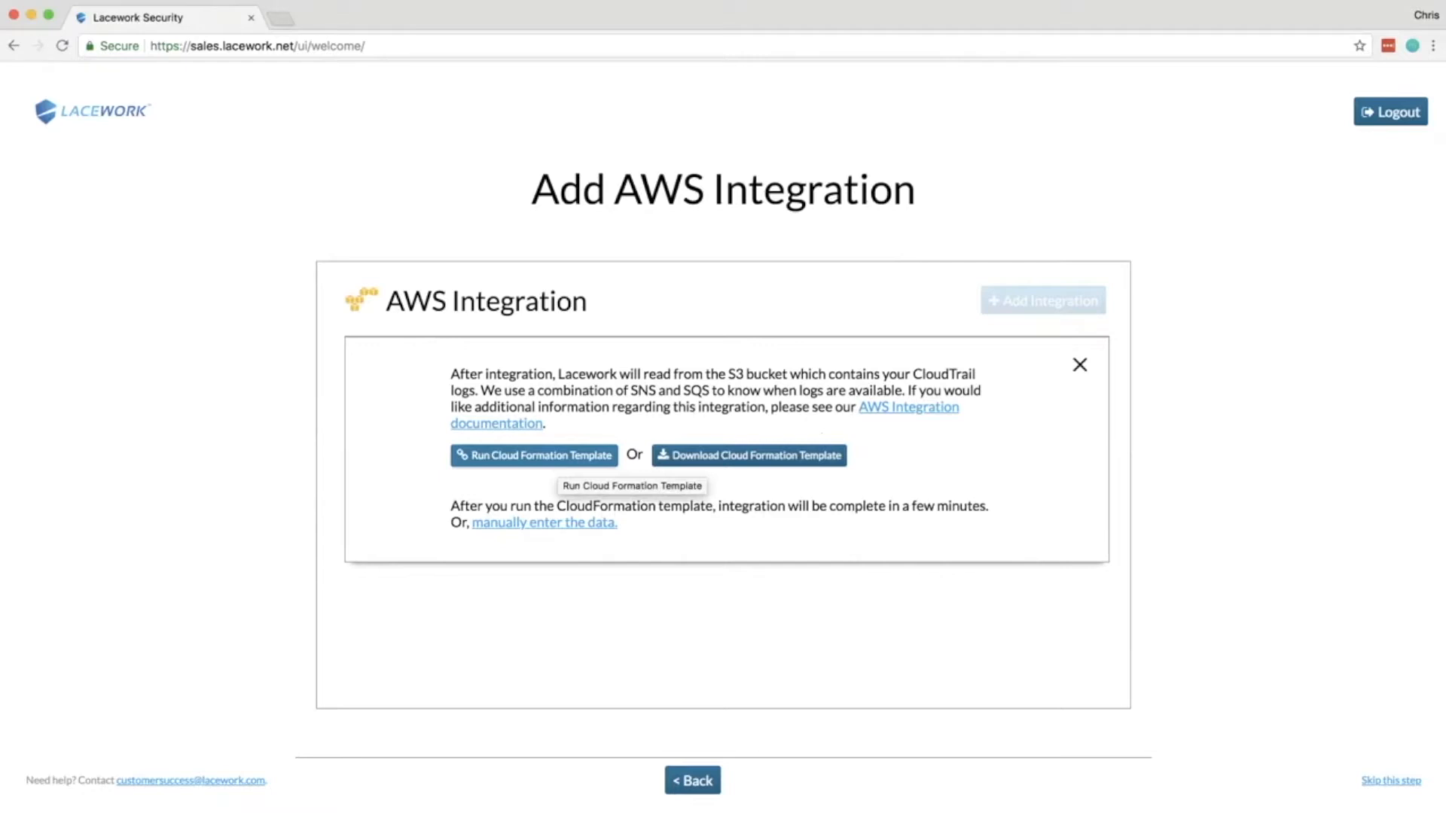
pyautogui.click(558, 456)
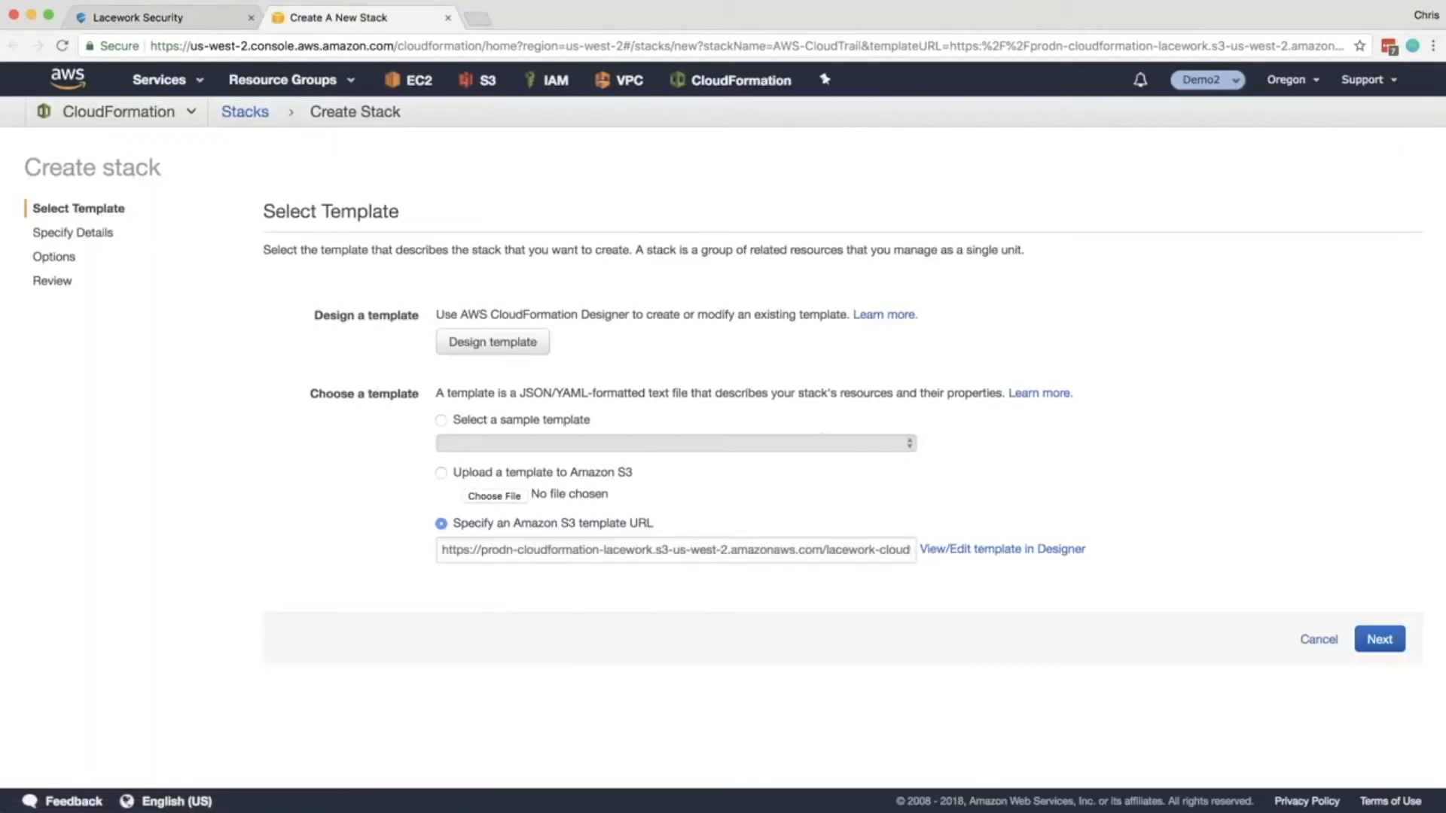
# - Check the active AWS account and continue to the stack details with the prefilled Amazon S3 template URL
pyautogui.click(1208, 80)
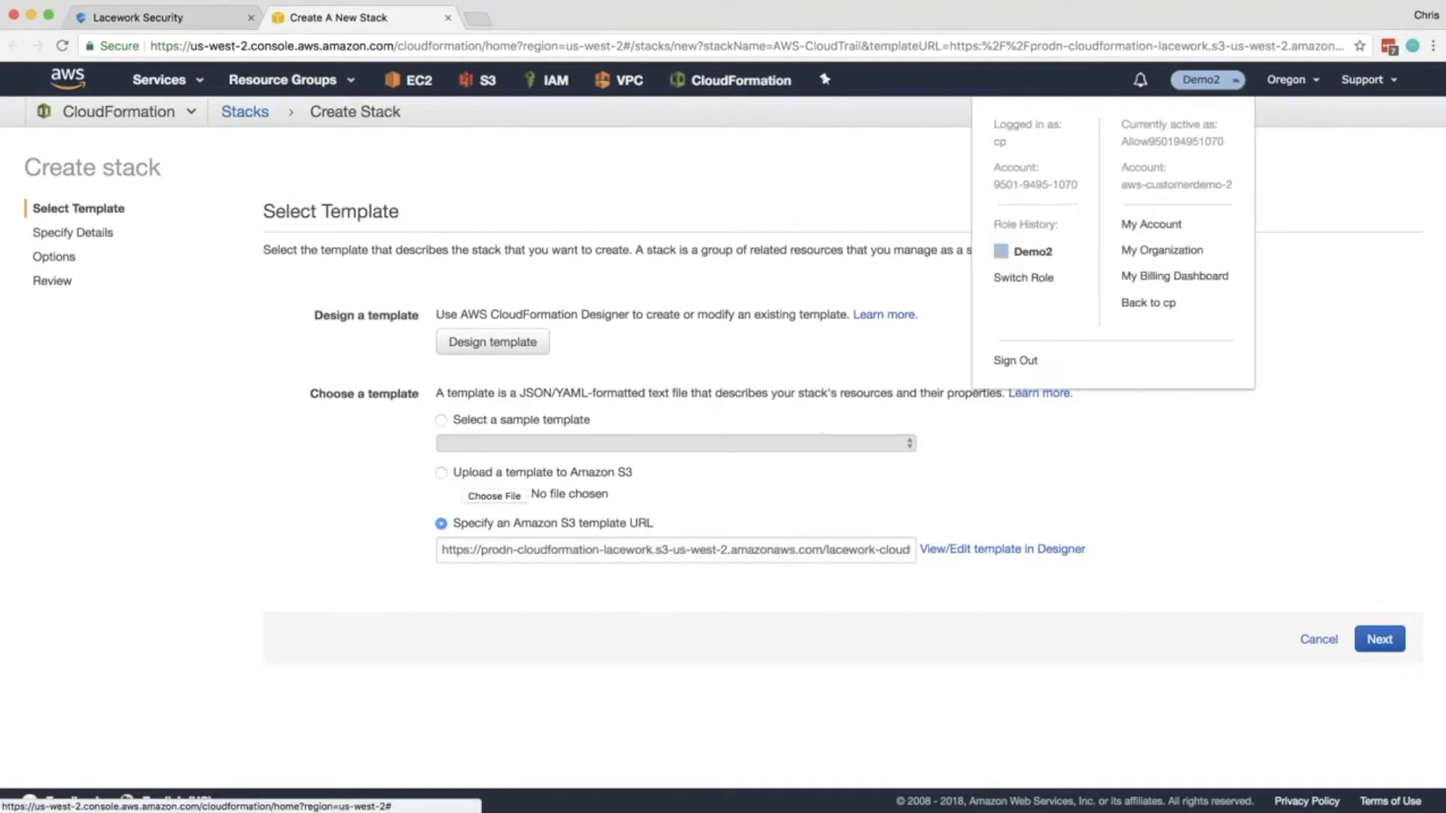
pyautogui.press('Escape')
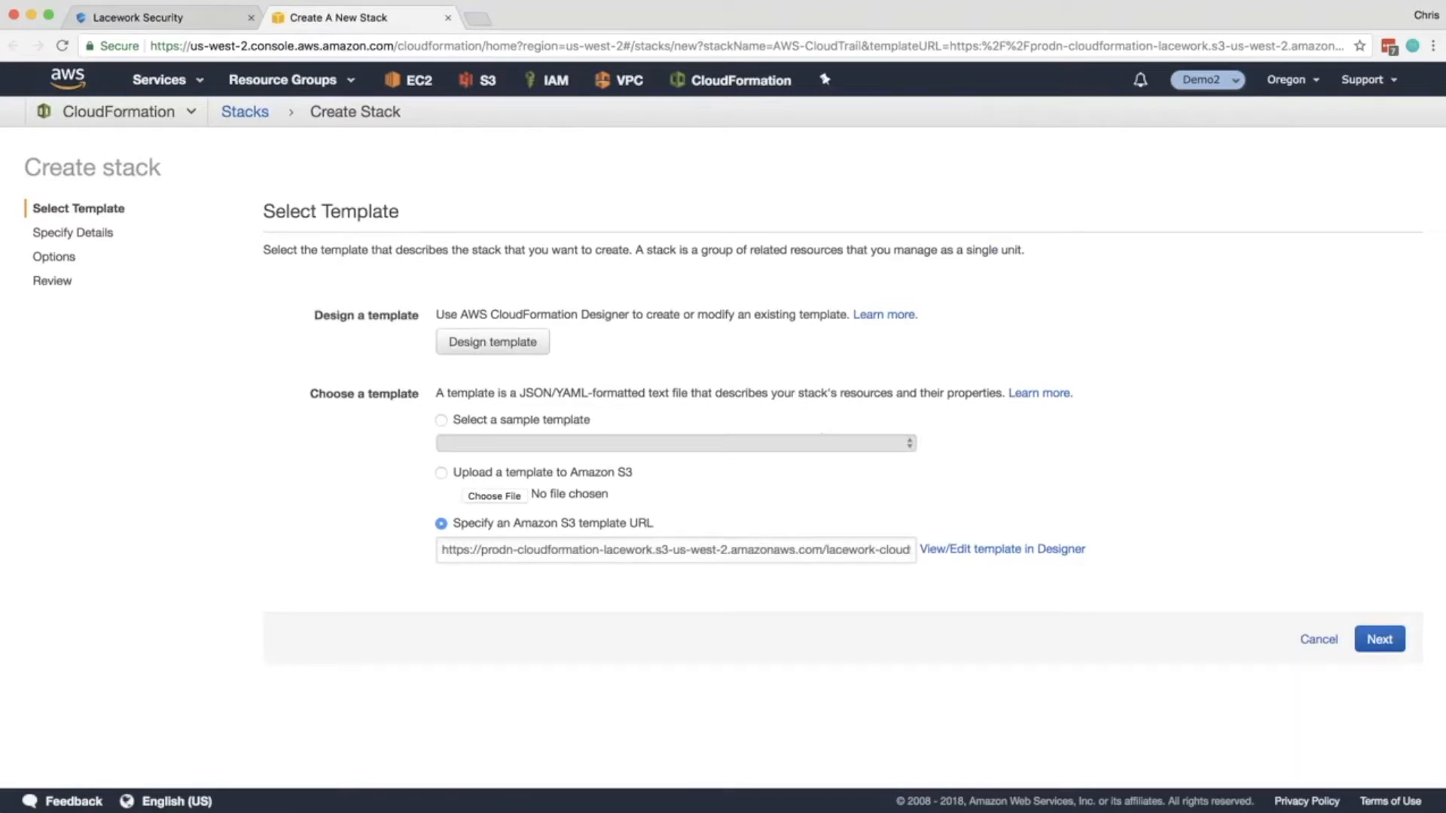
pyautogui.click(1379, 639)
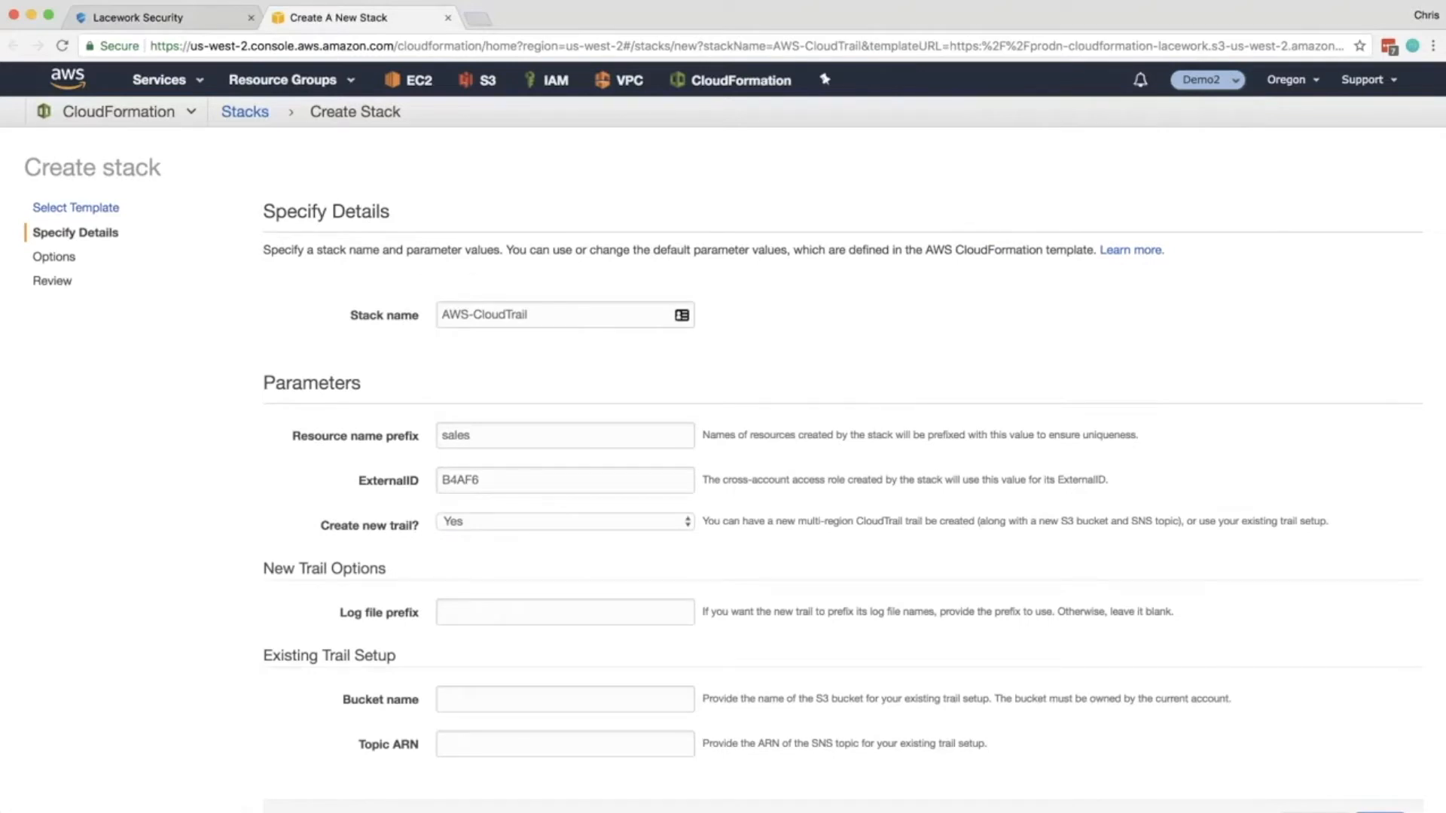
# - Rename the stack to Lacework-Integration
pyautogui.moveTo(575, 315); pyautogui.dragTo(438, 314)
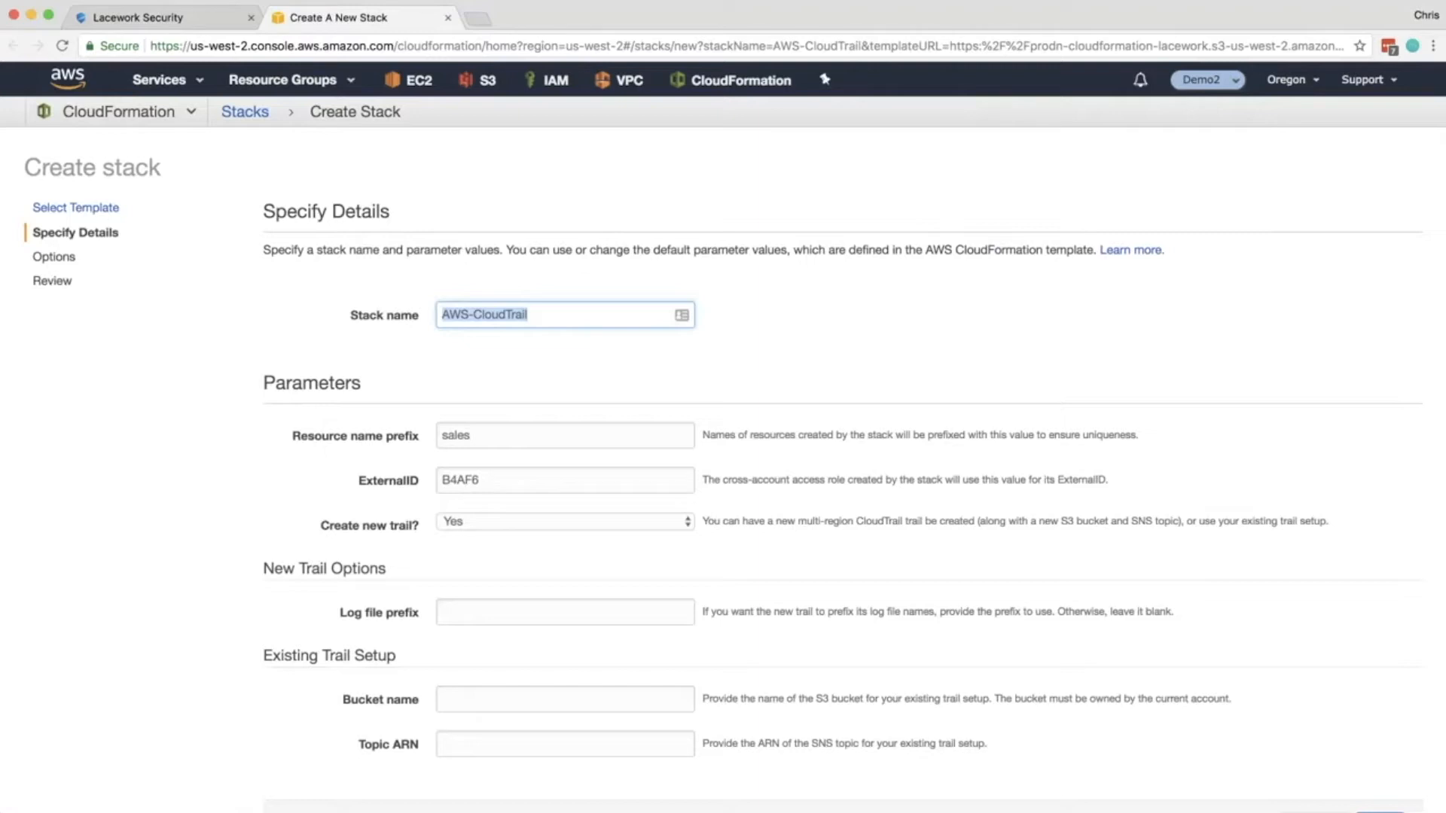
pyautogui.write('Lacework')
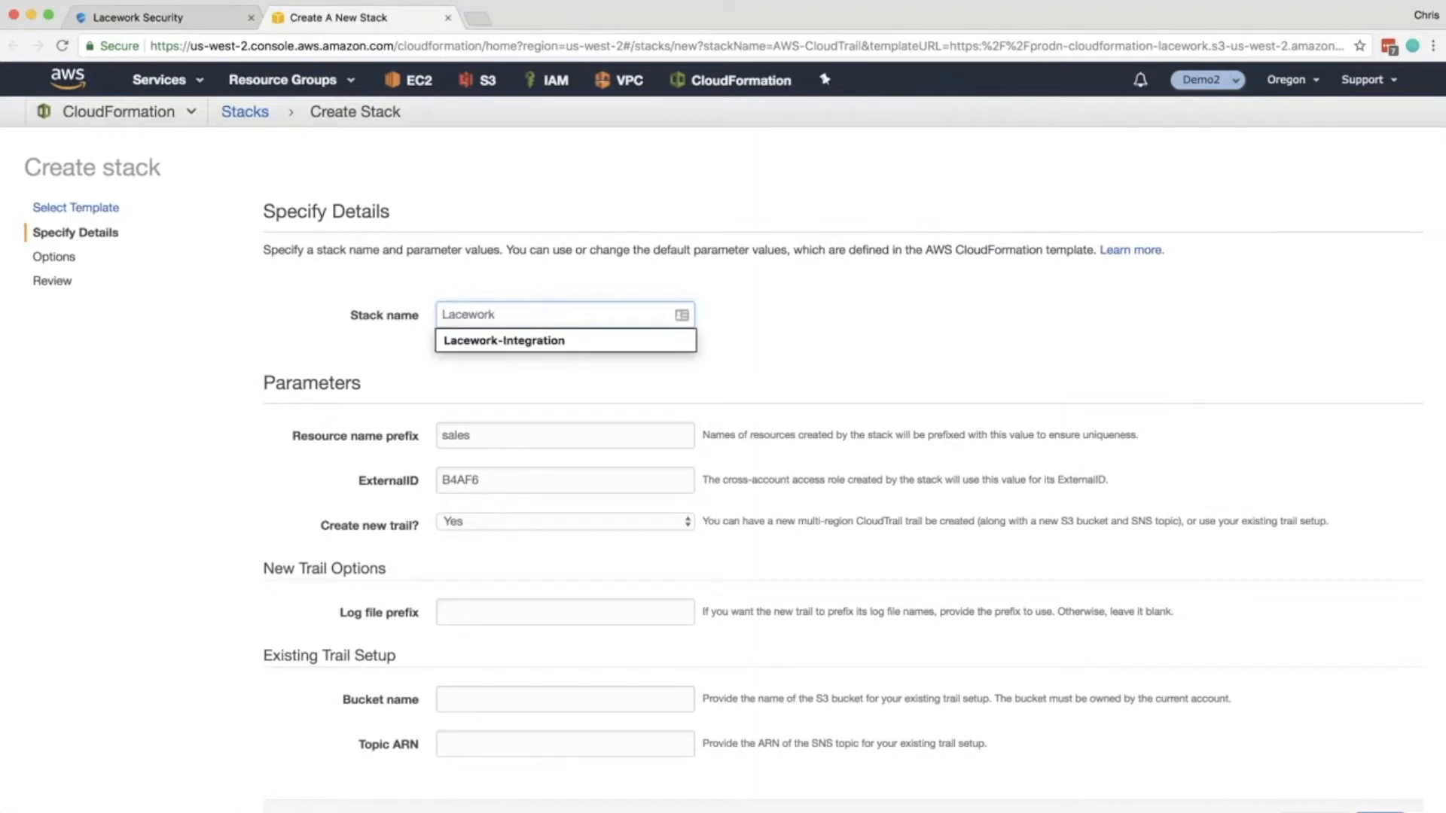
pyautogui.press('Down')
pyautogui.press('Return')
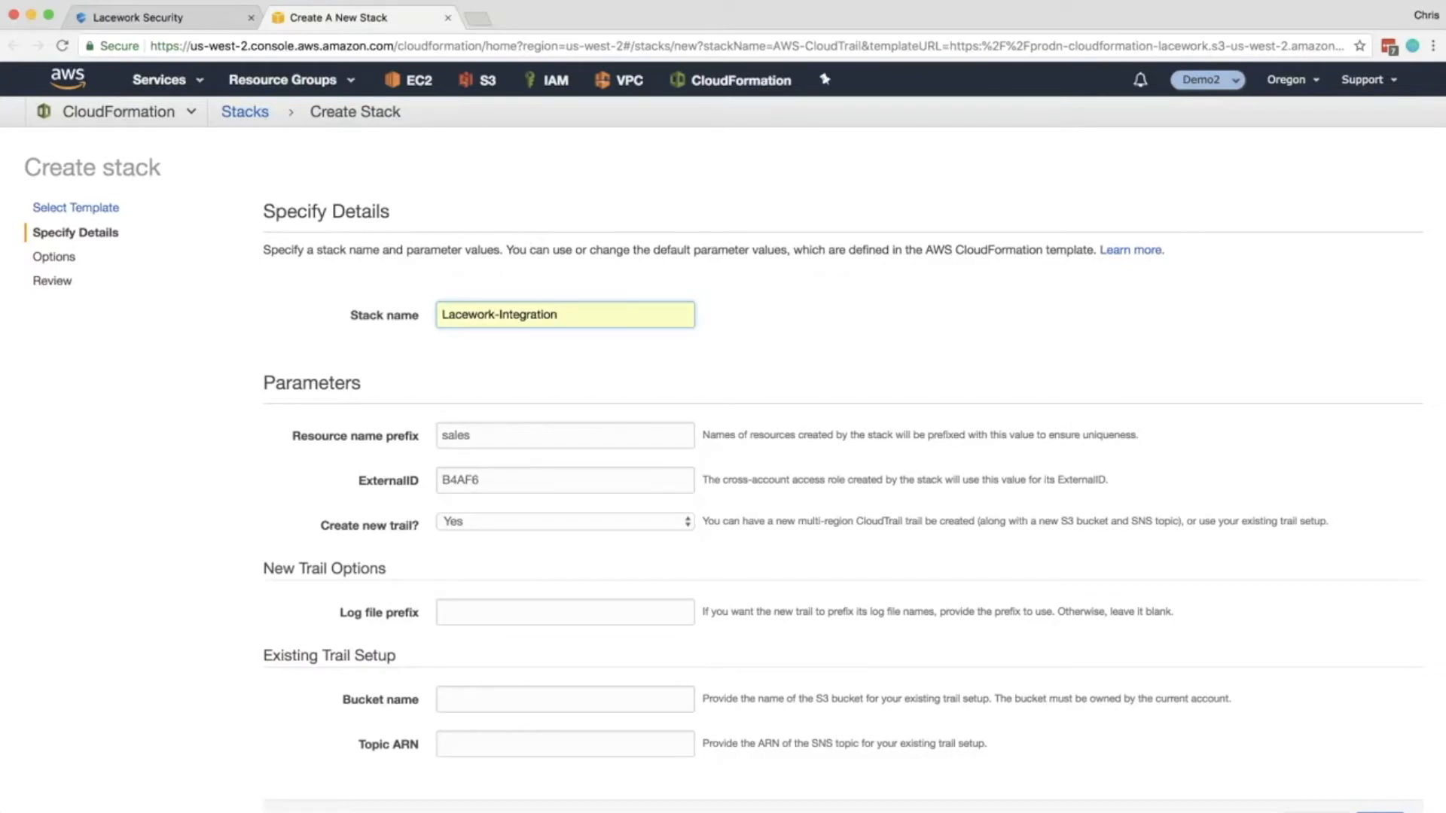
# - Set the stack's resource name prefix to sxrscgk-sales-dev
pyautogui.press('Tab')
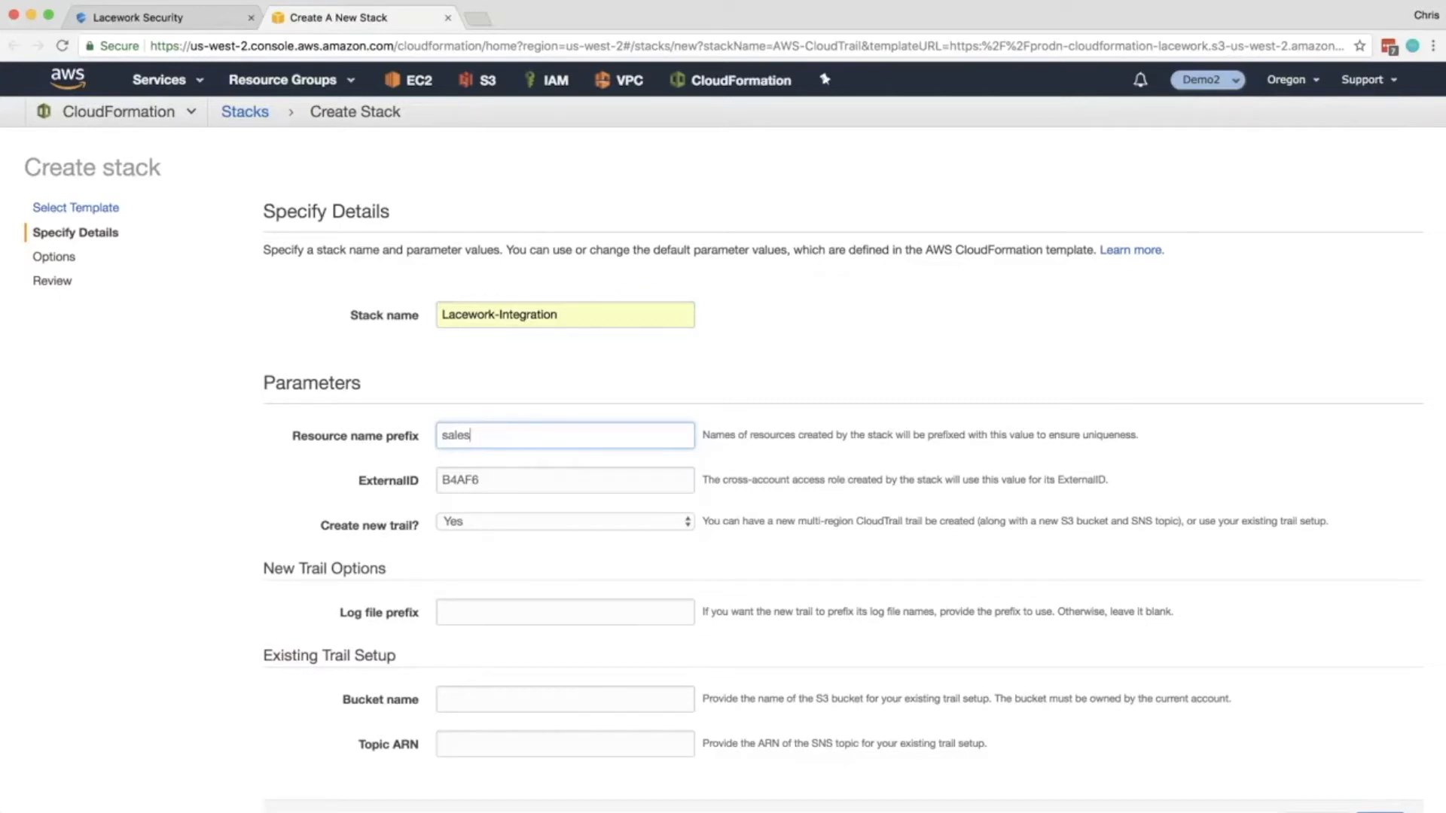
pyautogui.press('super+a')
pyautogui.press('Left')
pyautogui.write('sxr')
pyautogui.write('scgk')
pyautogui.write('-')
pyautogui.write('-pro')
pyautogui.write('d')
pyautogui.press('BackSpace')
pyautogui.press('BackSpace')
pyautogui.write('rod')
pyautogui.press('BackSpace')
pyautogui.press('BackSpace')
pyautogui.press('BackSpace')
pyautogui.press('BackSpace')
pyautogui.write('dev')
# - Set the Create new trail parameter to No and select the bucket name field for the existing trail
pyautogui.click(564, 521)
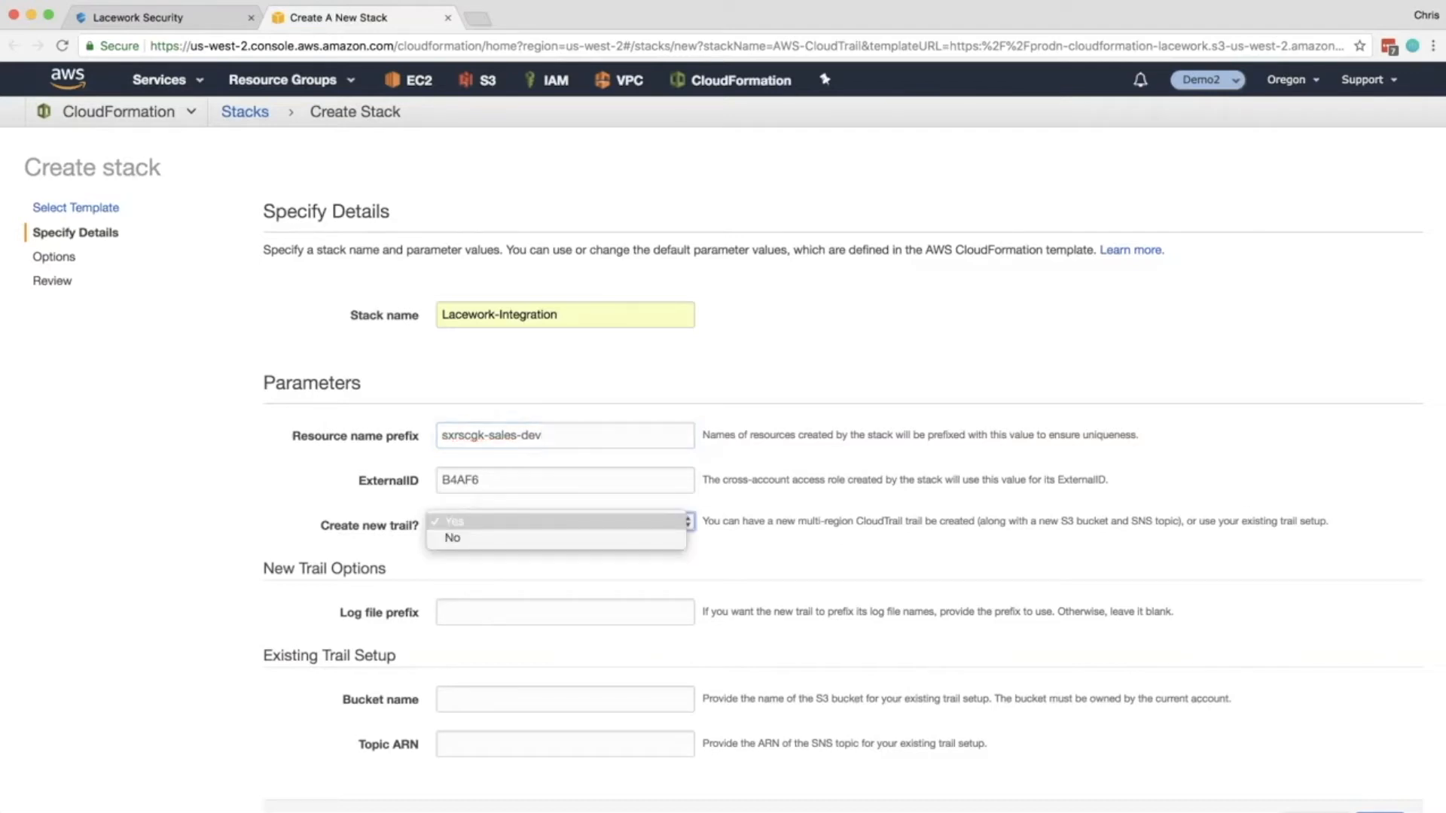
pyautogui.press('Return')
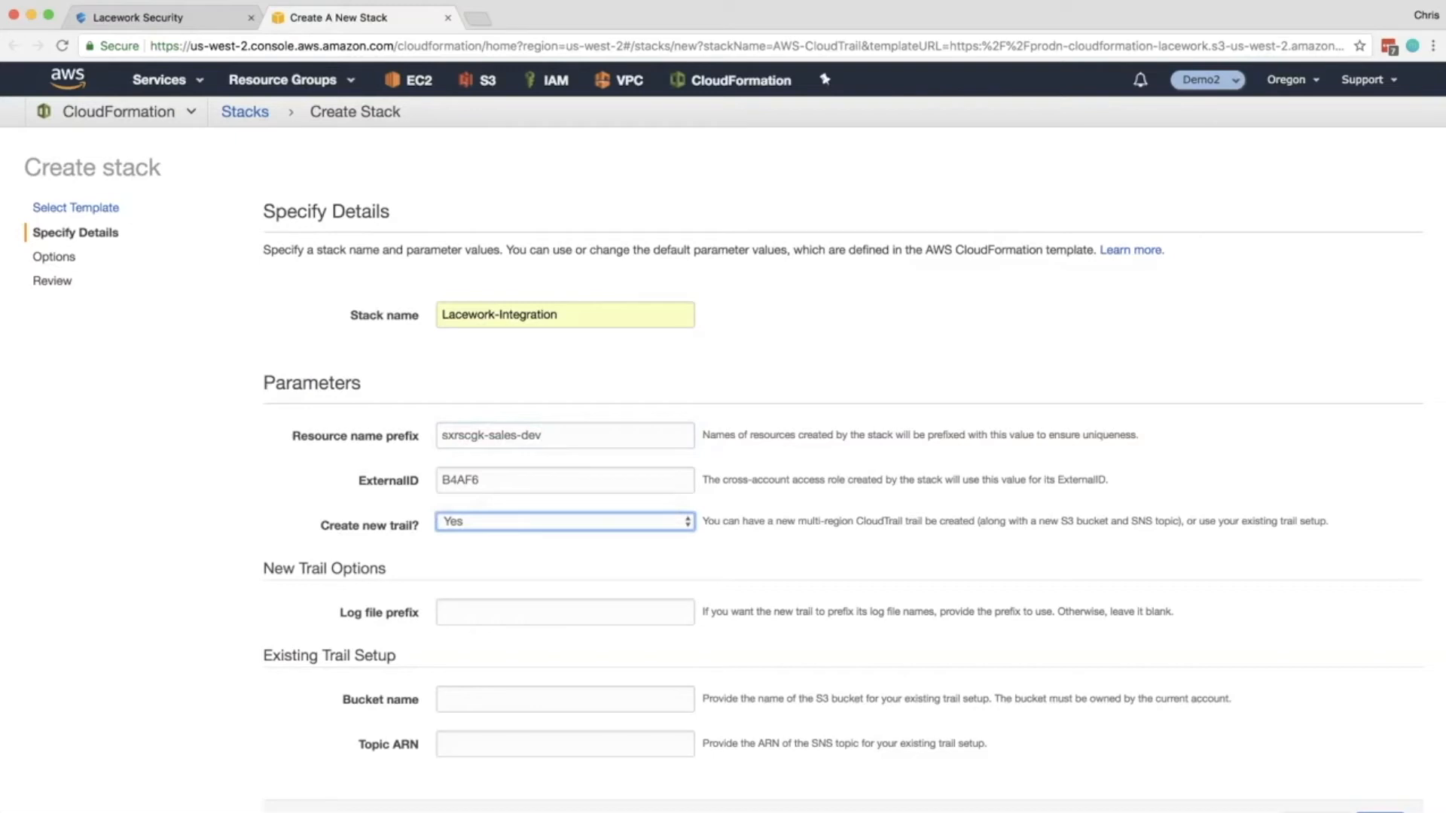
pyautogui.scroll(-2, 723, 436)
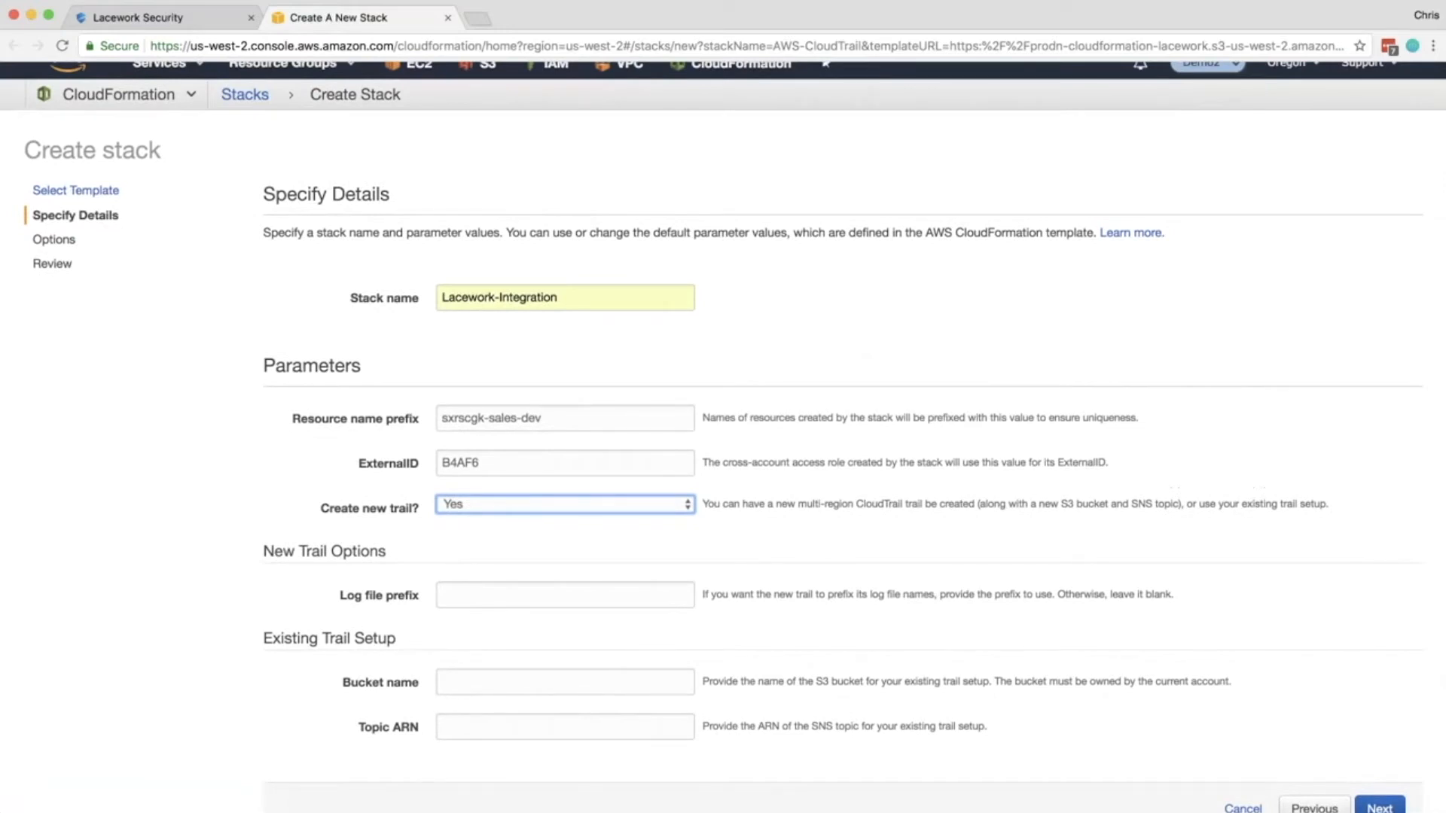
pyautogui.click(565, 504)
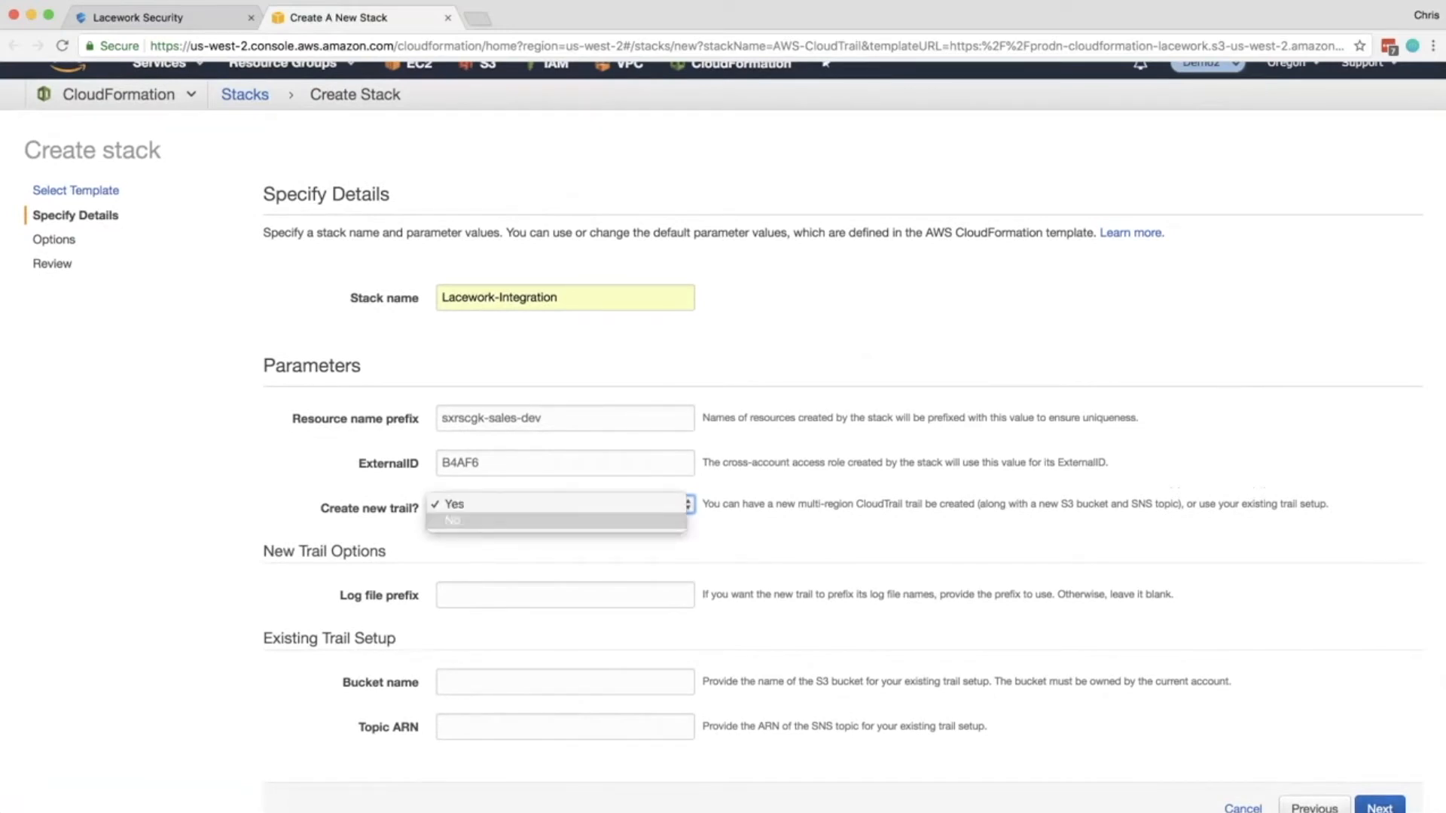
pyautogui.press('Return')
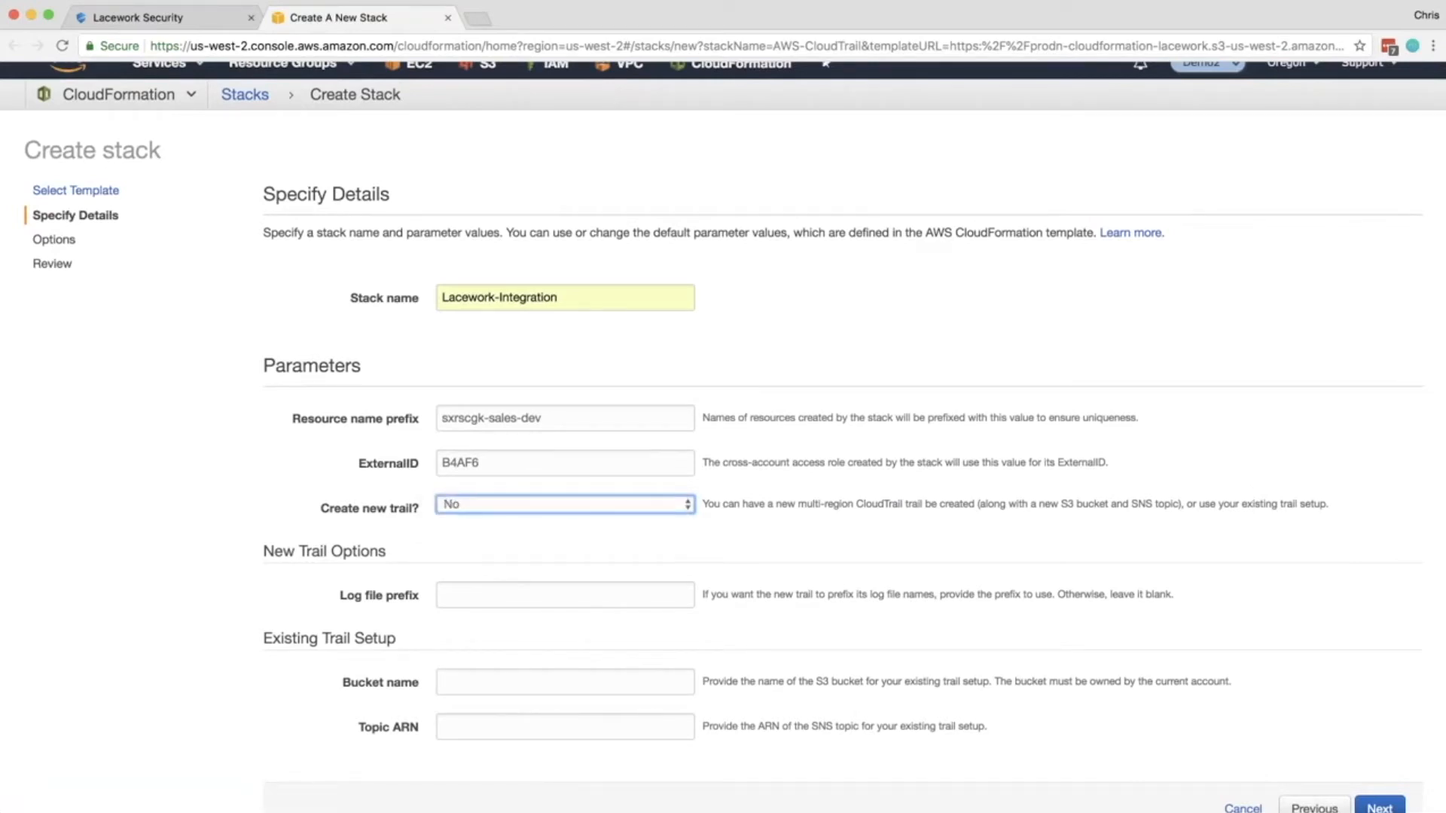
pyautogui.click(565, 682)
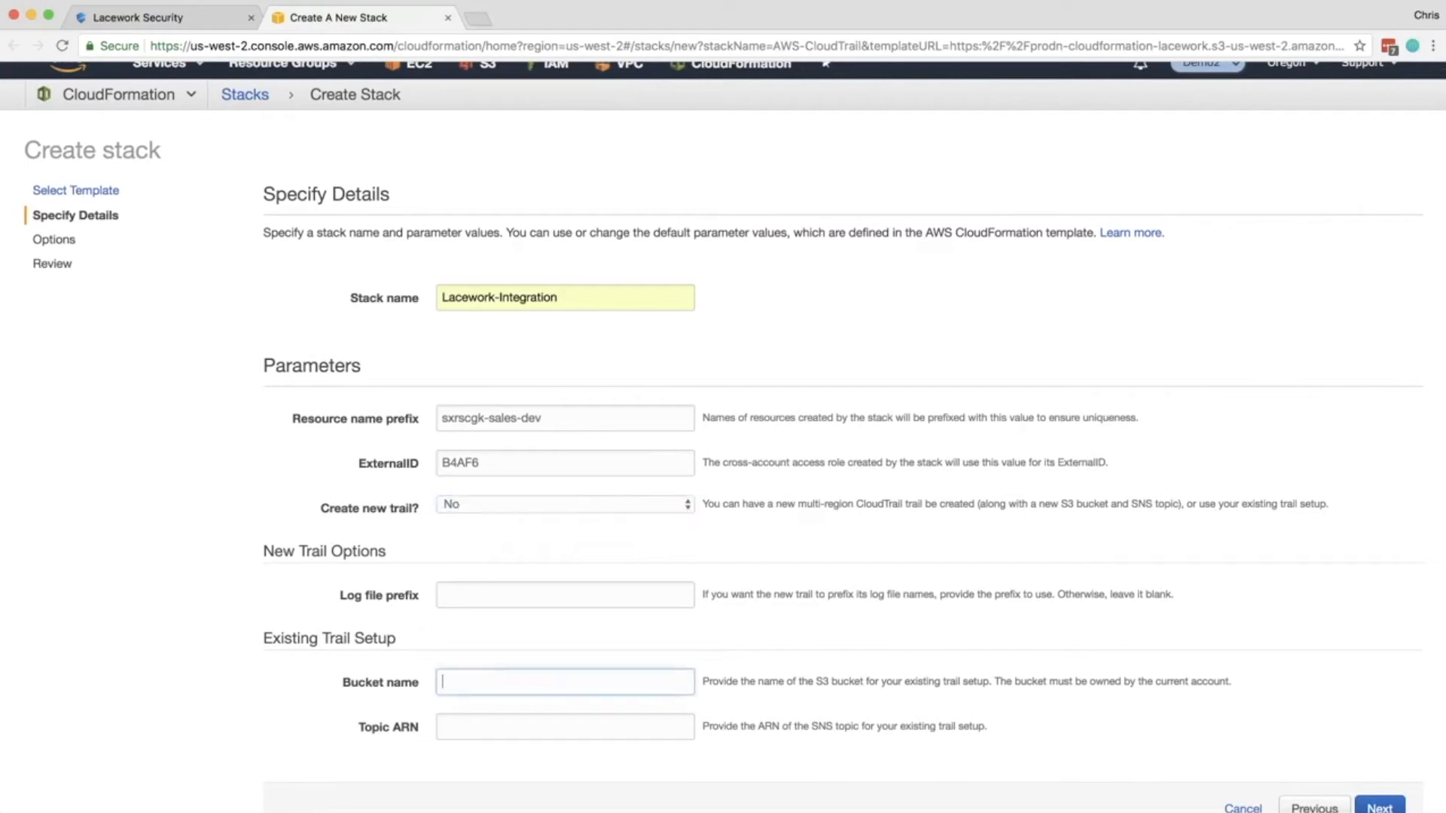
# - Search the AWS services for CloudTrail and open it in a separate browser tab
pyautogui.scroll(1, 724, 437)
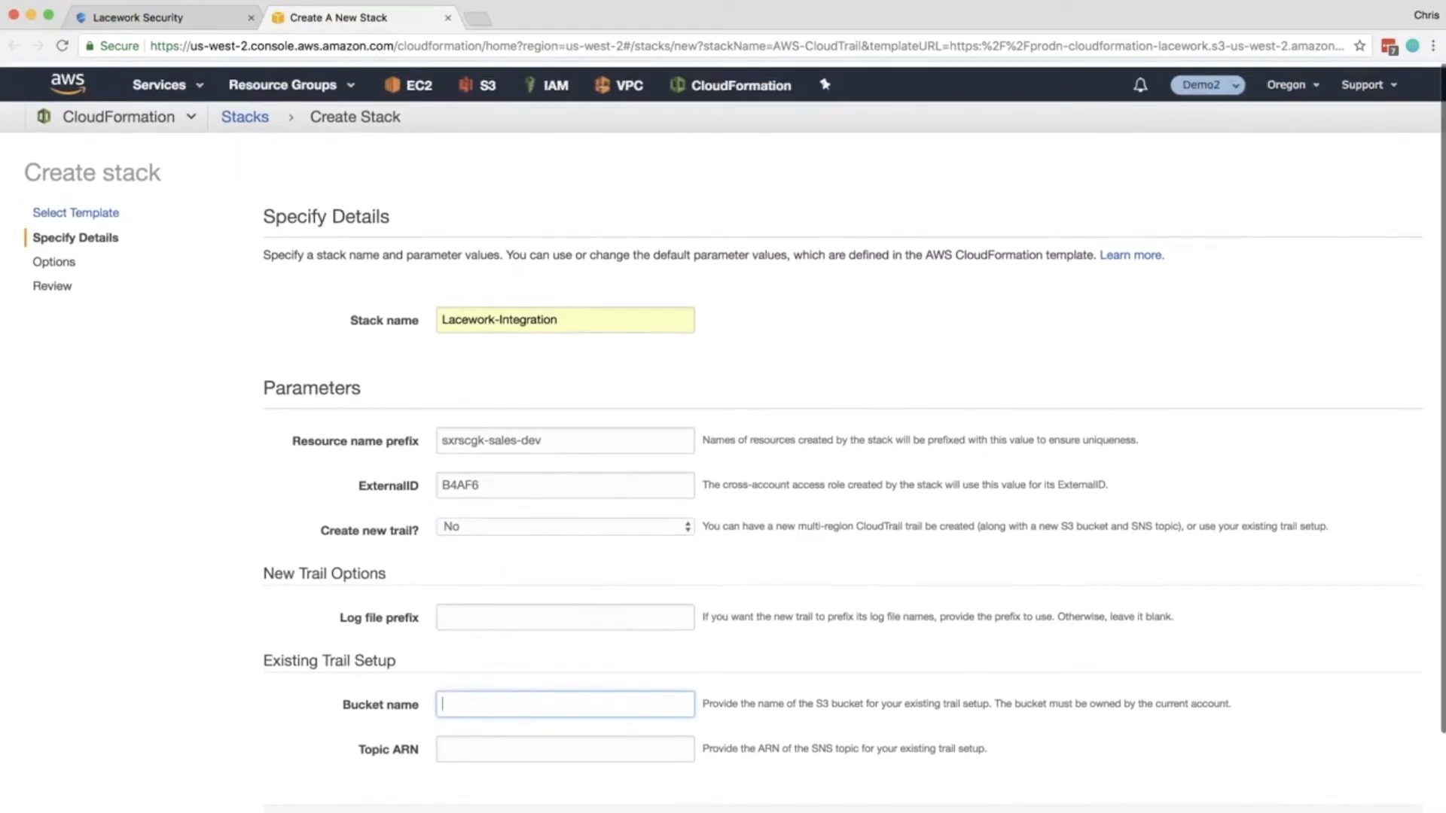
pyautogui.hotkey('alt', 's')
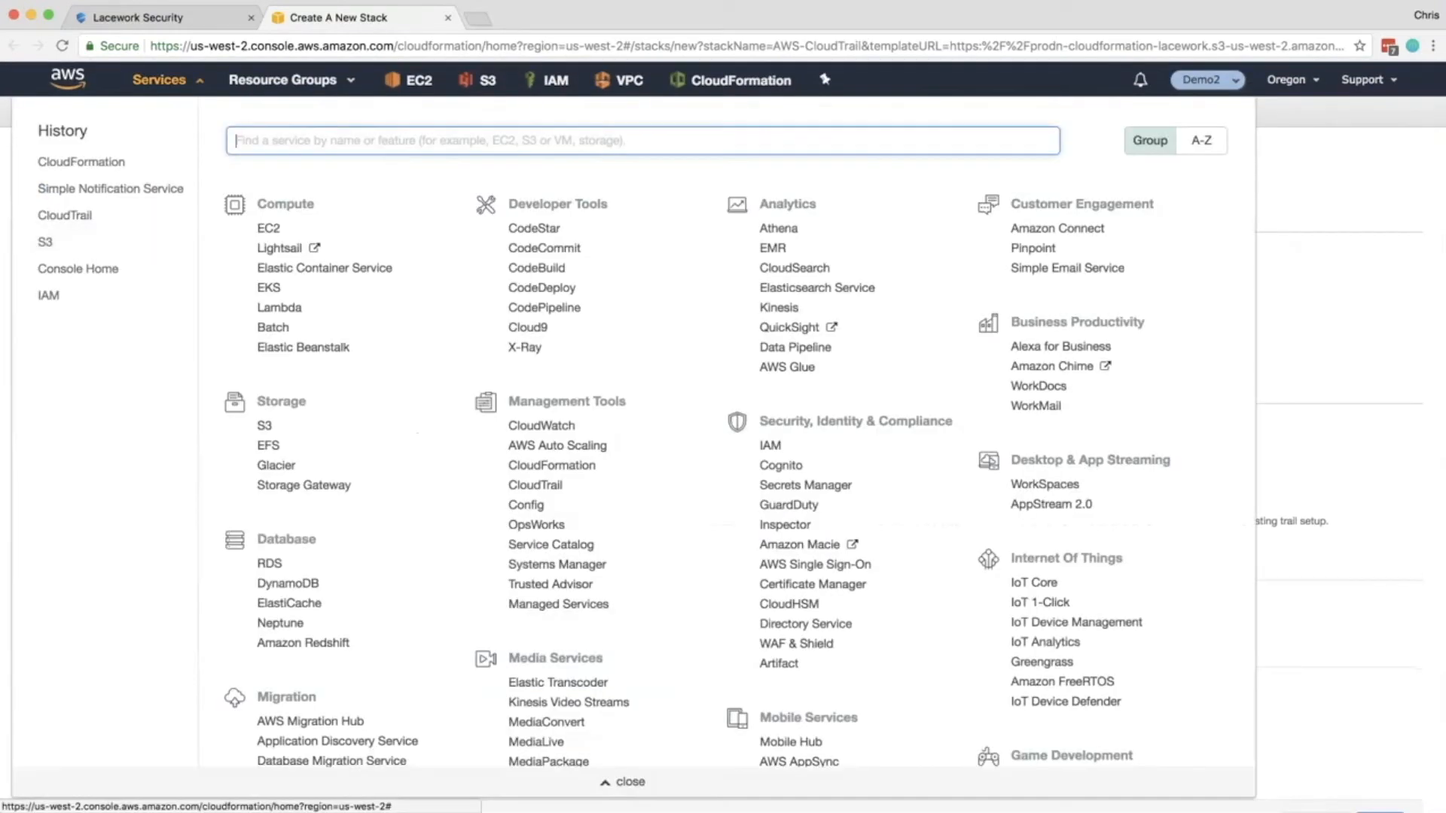
pyautogui.write('cloud')
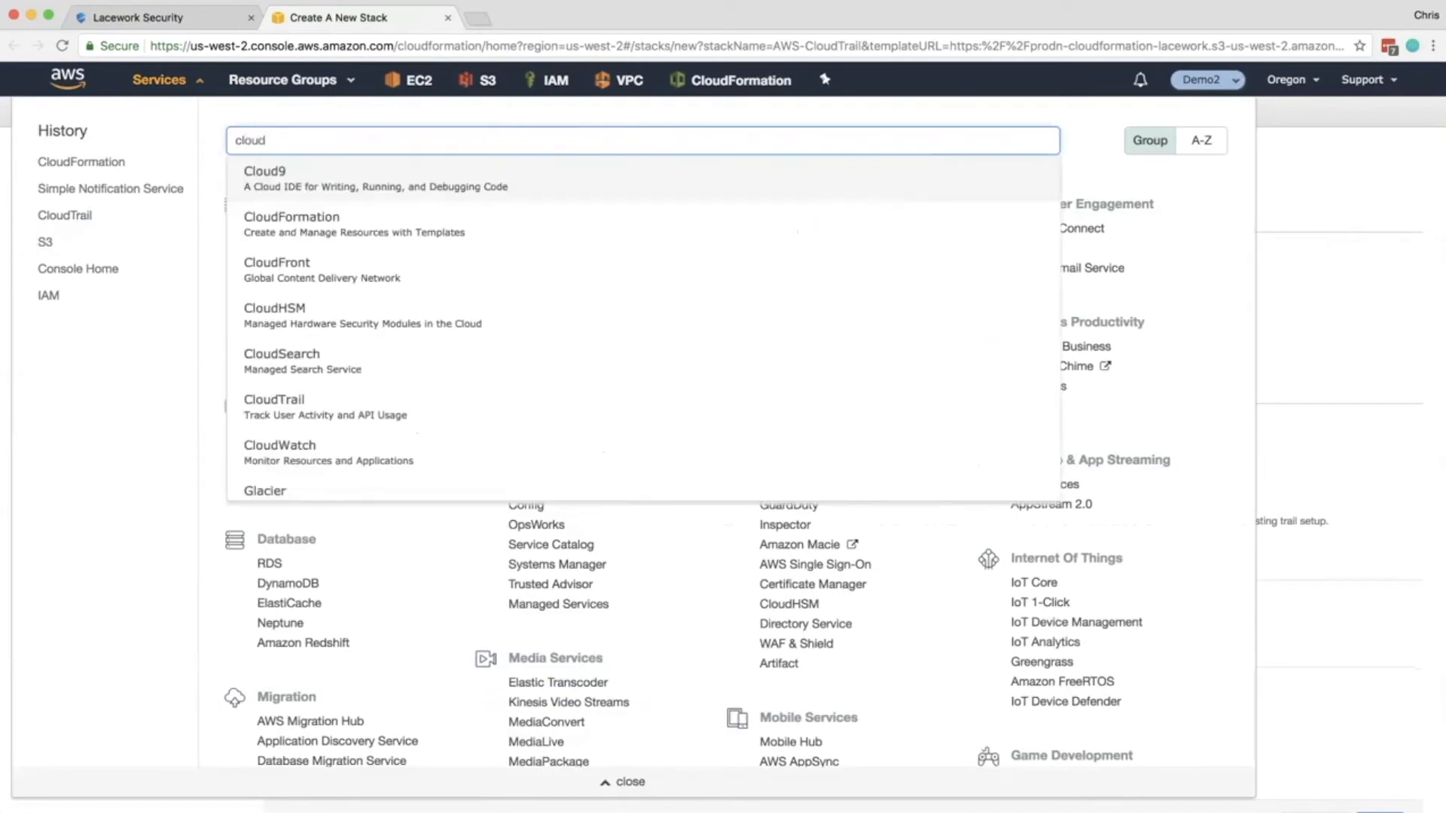
pyautogui.press('Down')
pyautogui.press('Down')
pyautogui.press('Down')
pyautogui.press('Down')
pyautogui.press('Down')
pyautogui.rightClick(300, 407)
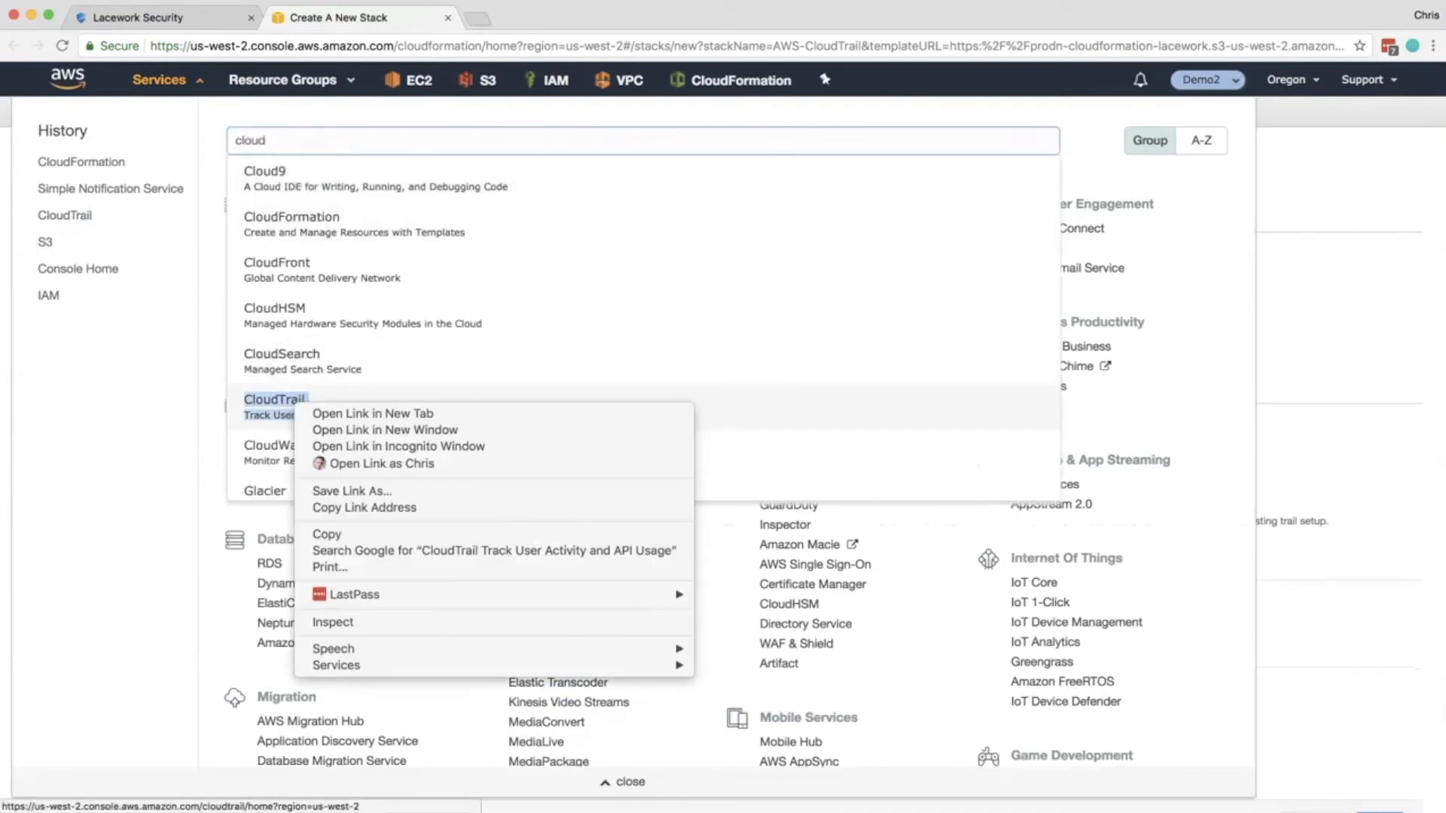
pyautogui.click(361, 420)
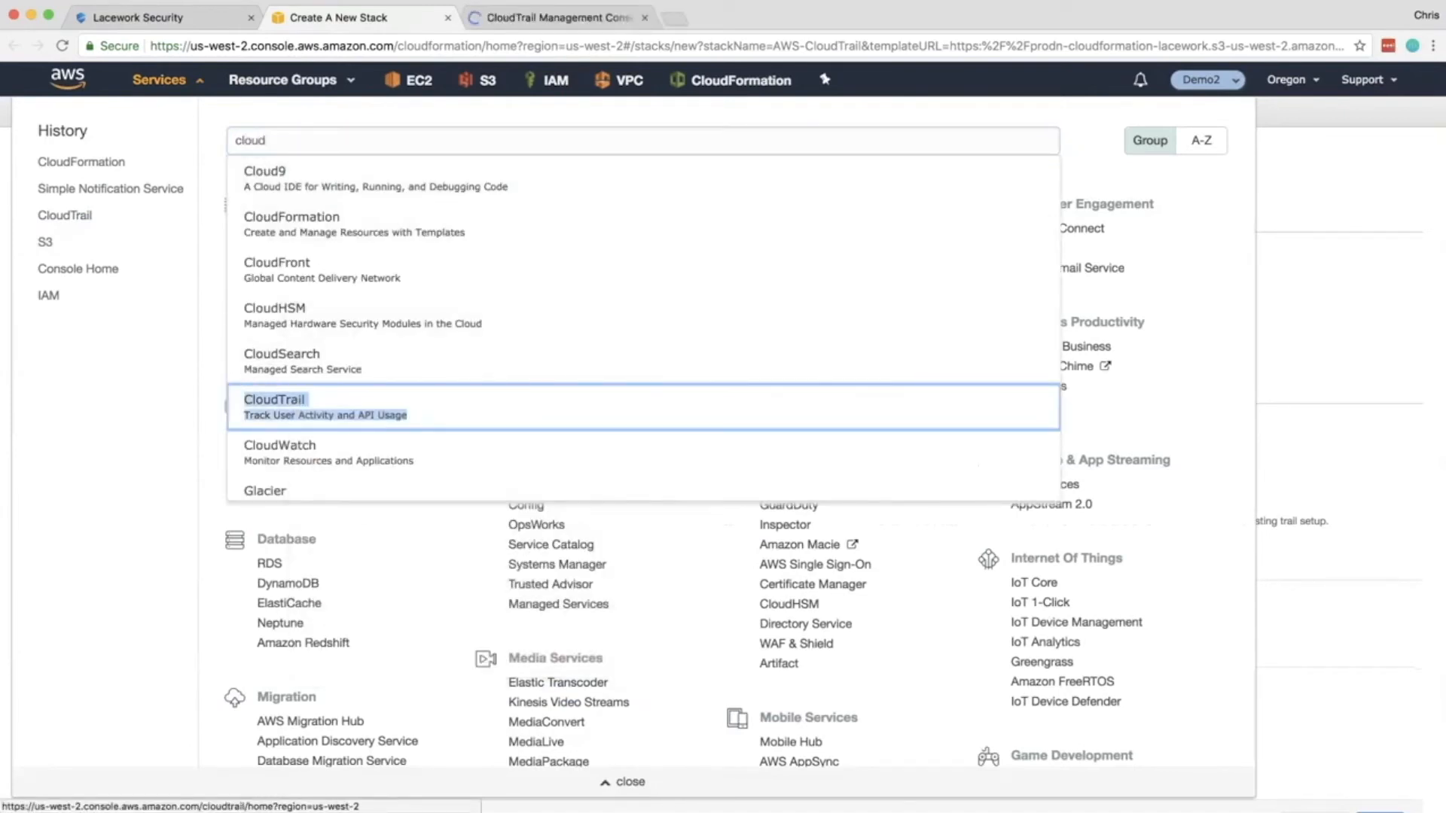
pyautogui.press('Escape')
pyautogui.hotkey('ctrl', 'Tab')
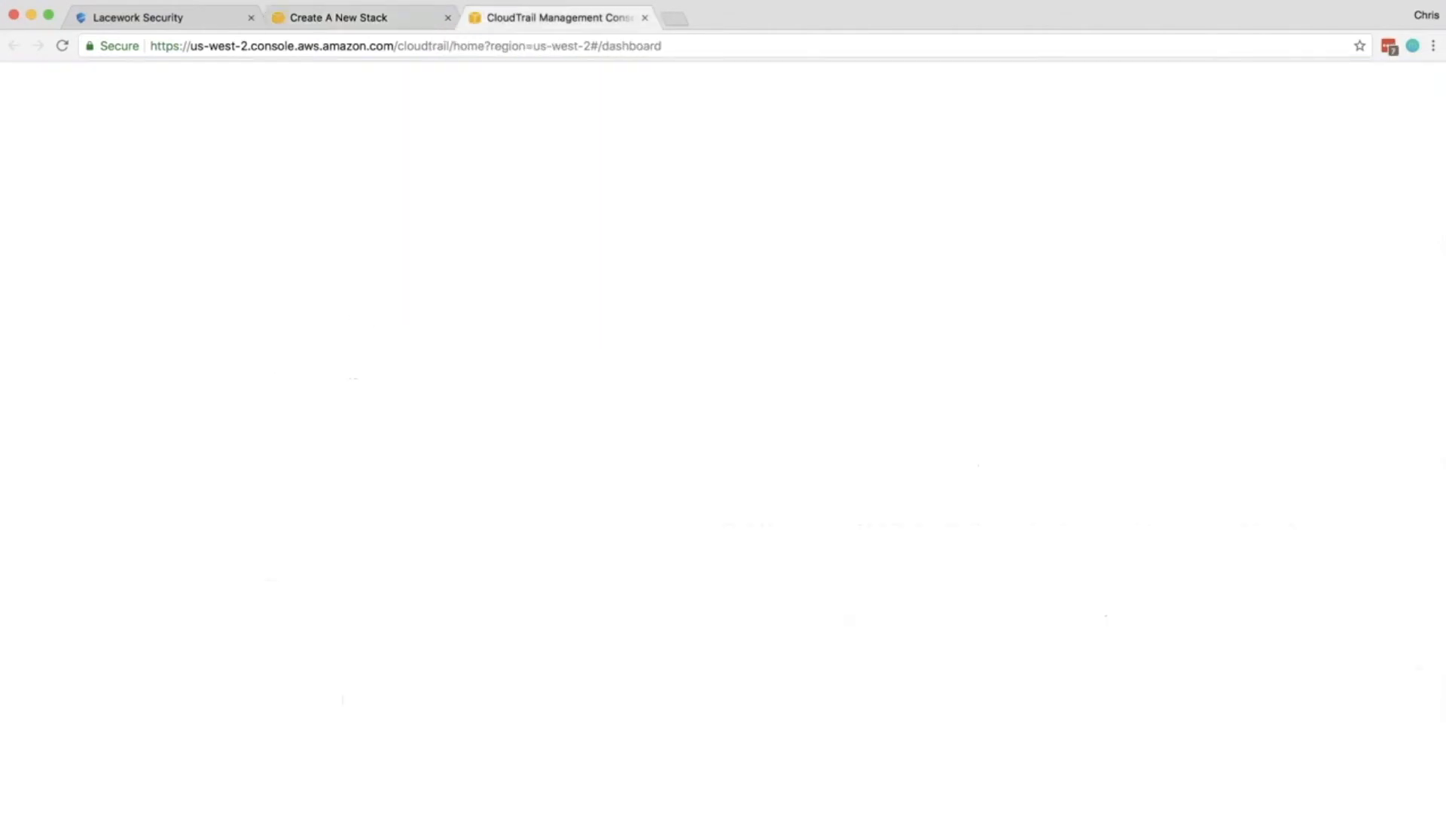
# - Open the SalesDemo trail and check its all-regions, read/write events and SNS publishing settings
pyautogui.click(43, 214)
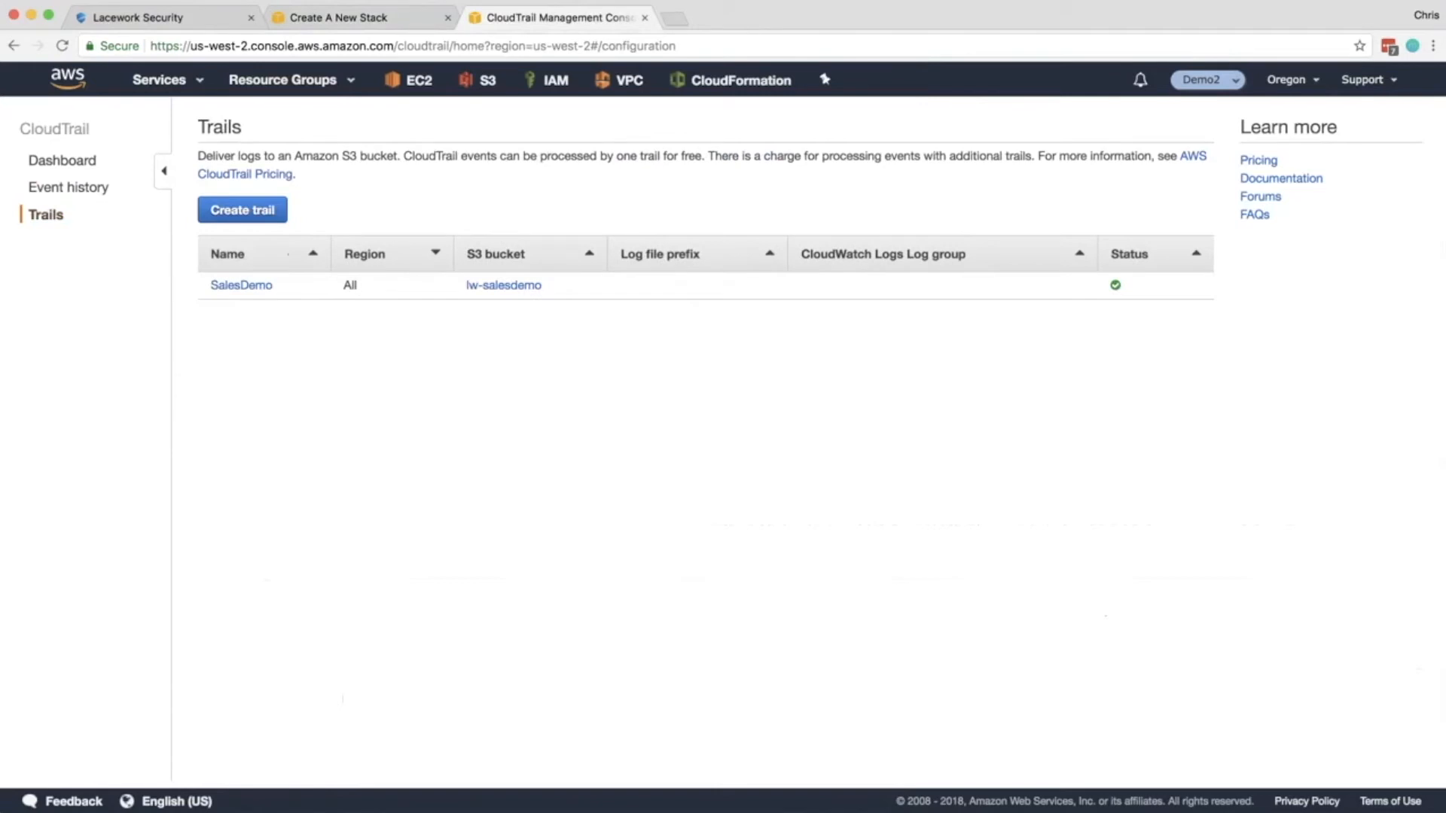
pyautogui.moveTo(349, 284)
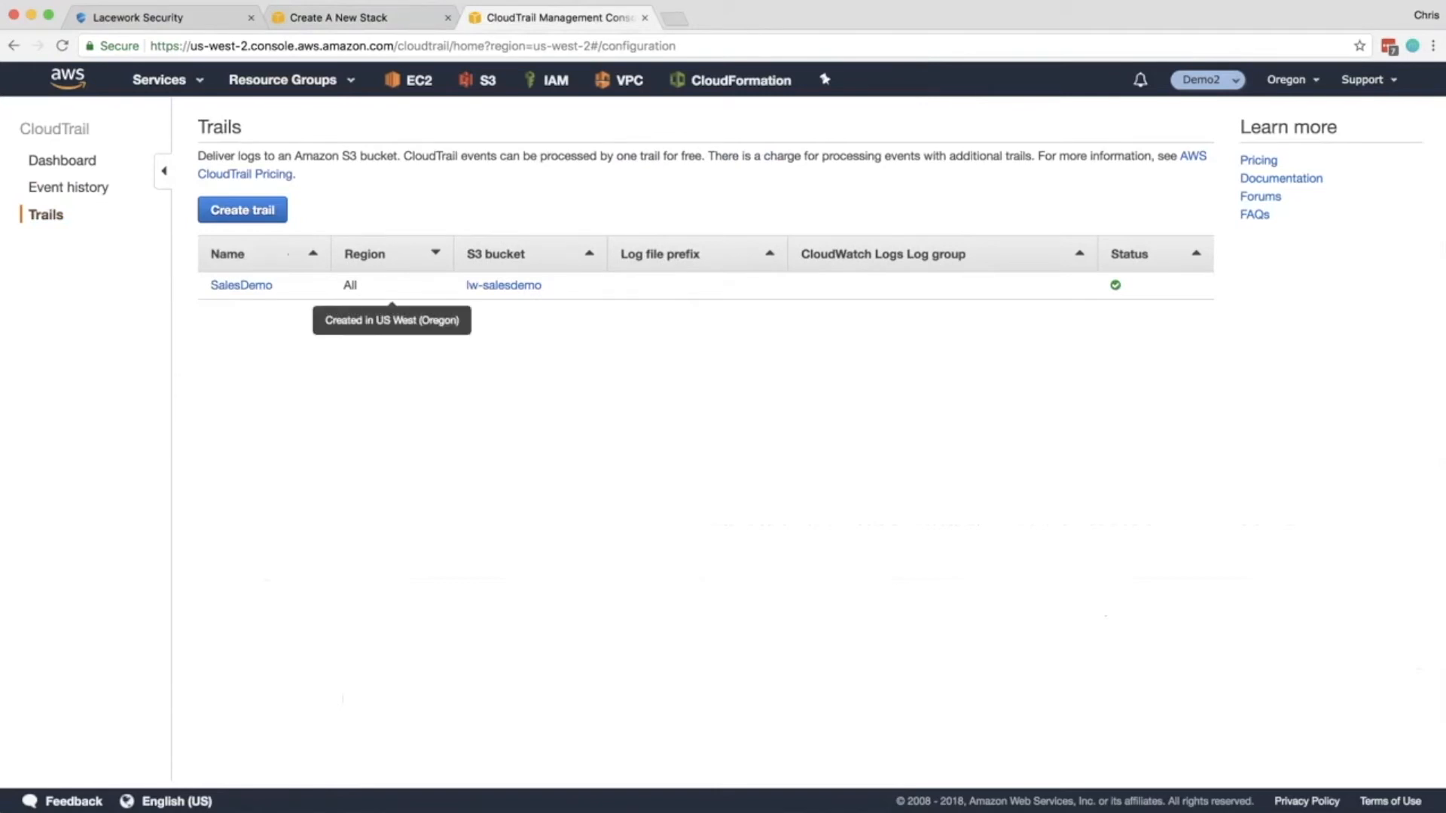
pyautogui.click(241, 285)
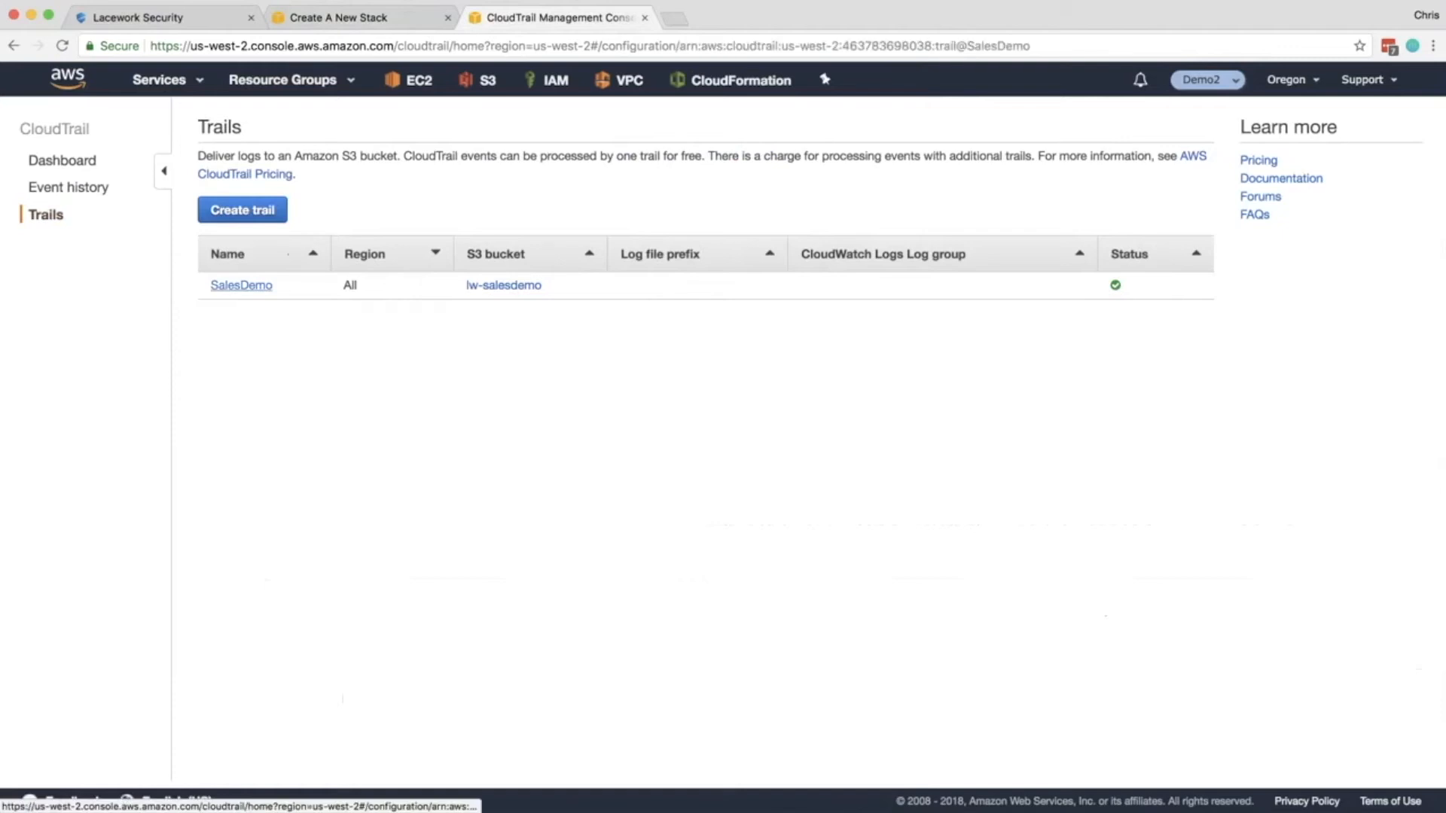
pyautogui.doubleClick(379, 337)
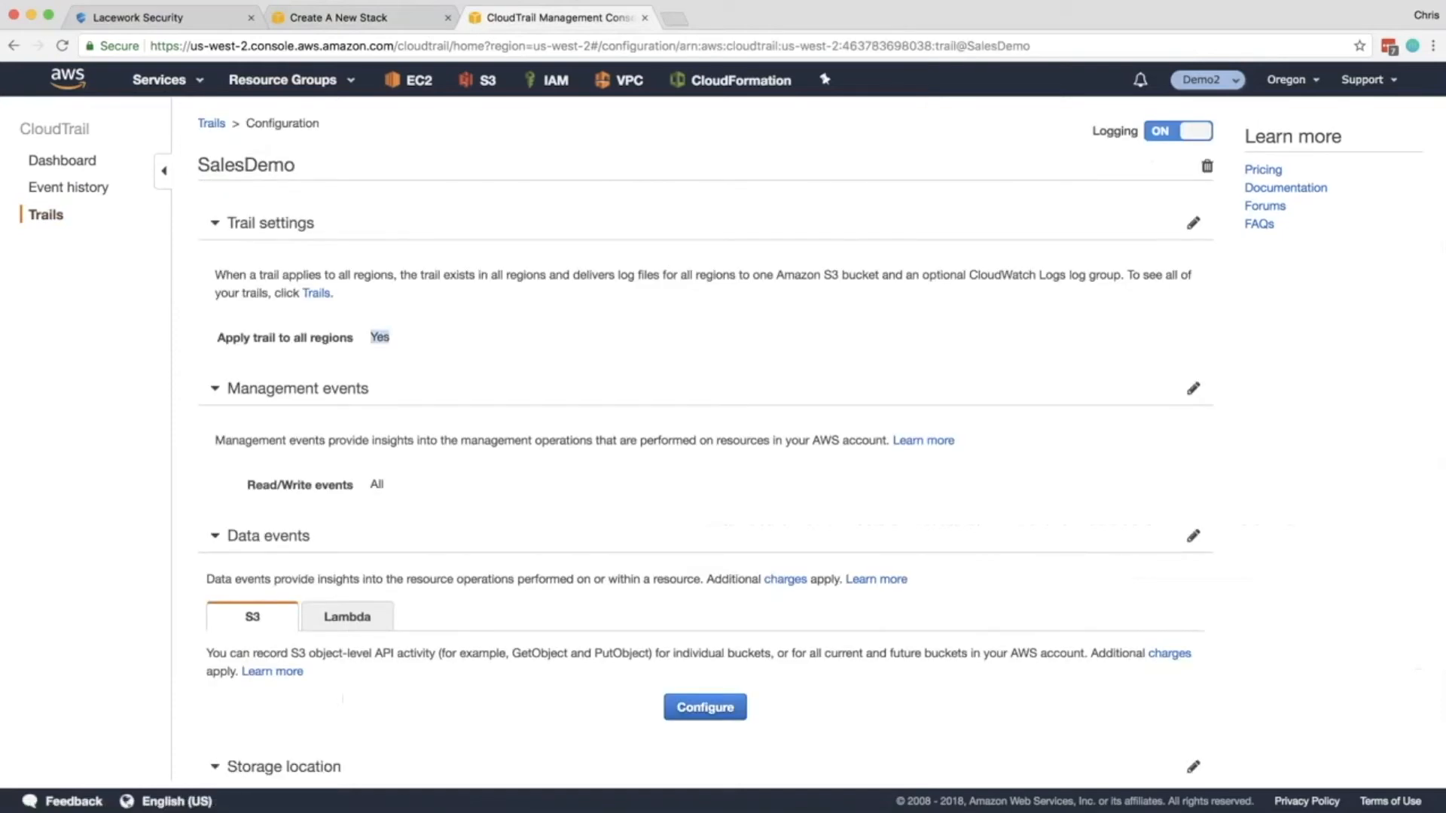
pyautogui.moveTo(386, 485); pyautogui.dragTo(370, 485)
pyautogui.scroll(-5, 821, 438)
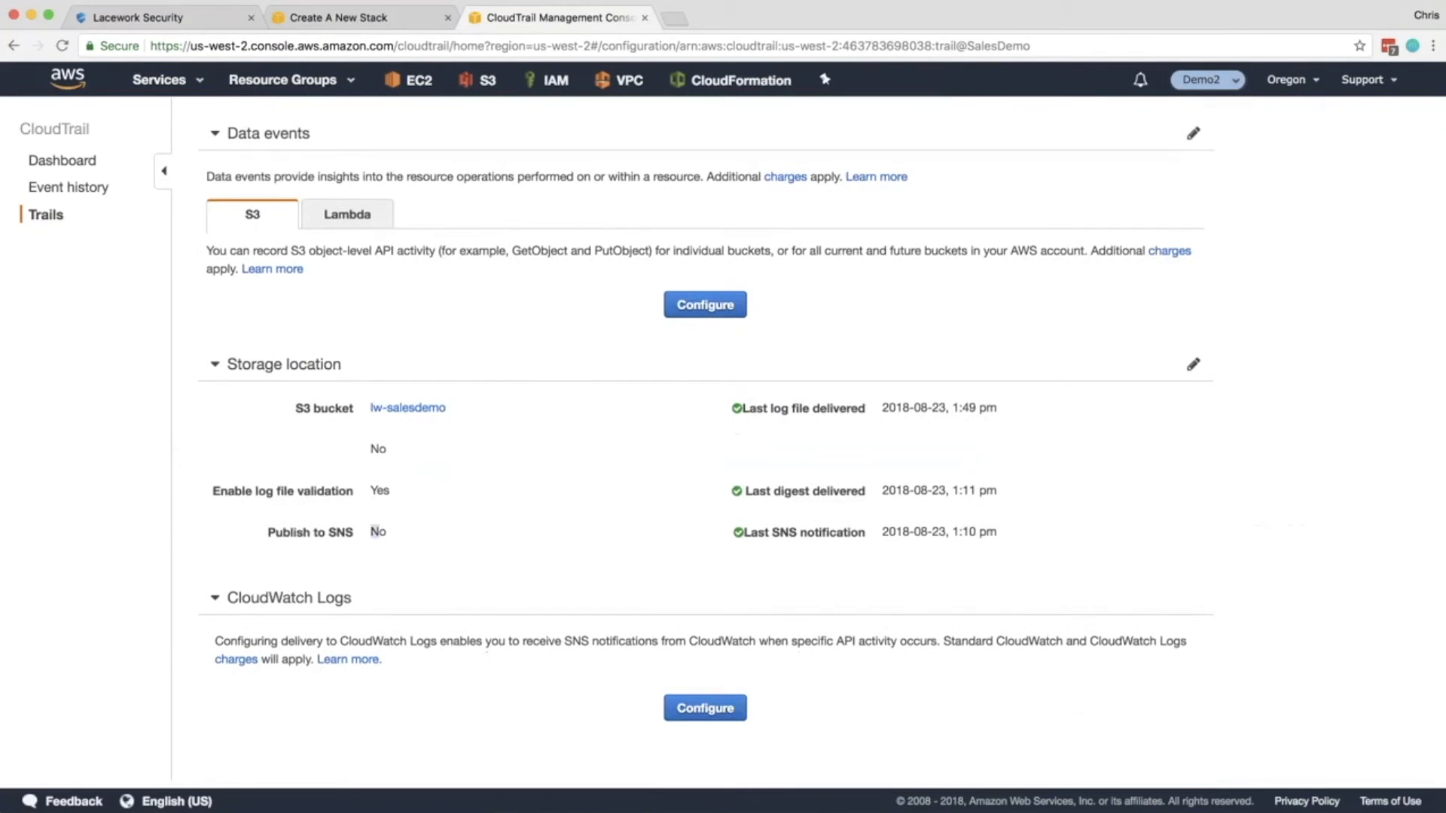
pyautogui.moveTo(371, 532); pyautogui.dragTo(386, 532)
# - Edit the trail's storage location to send SNS notifications for every log file delivery to a new topic lw-salesdemo, and save
pyautogui.click(1194, 364)
pyautogui.scroll(-5, 723, 445)
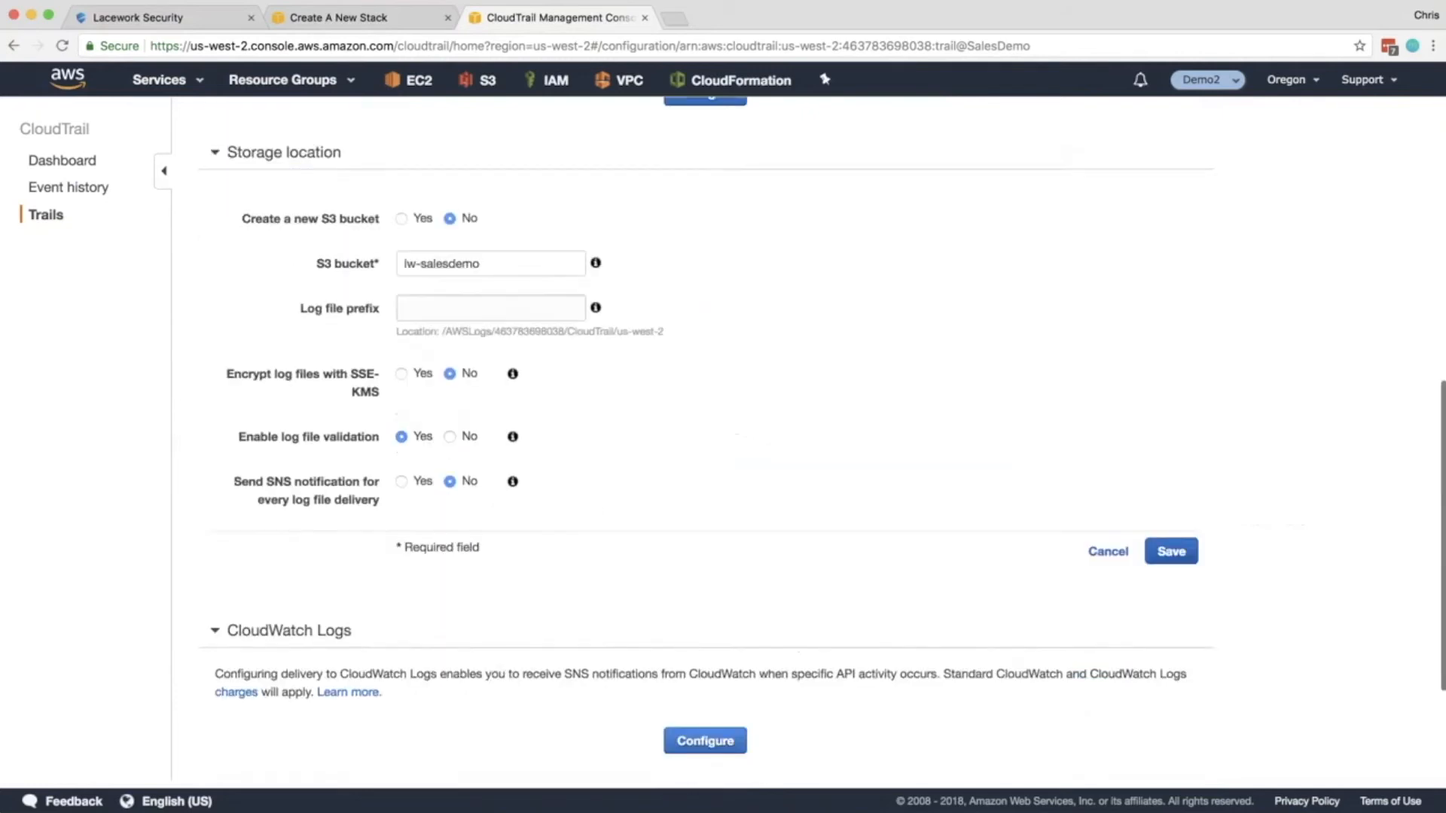
pyautogui.scroll(3, 723, 444)
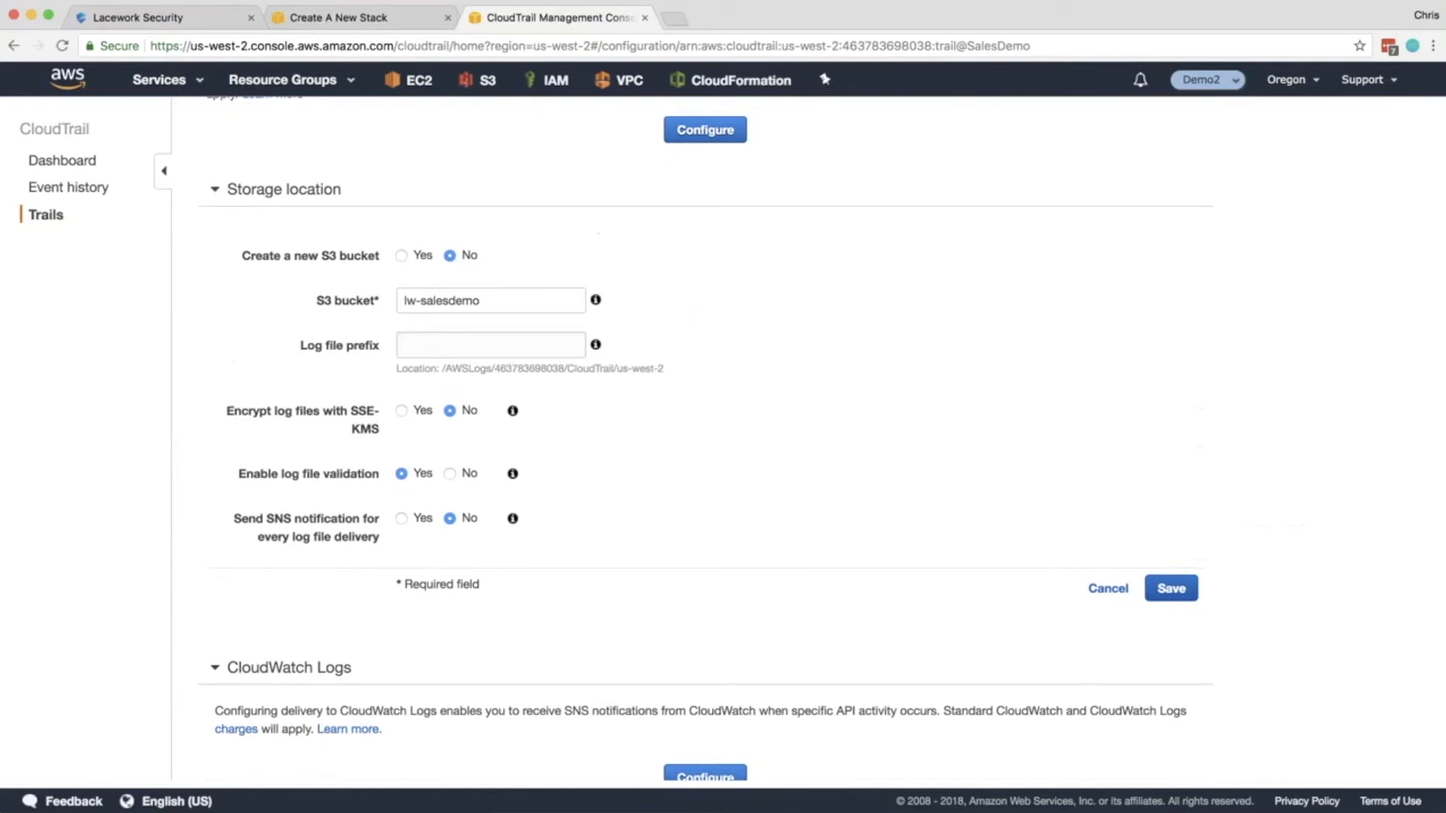
pyautogui.click(402, 519)
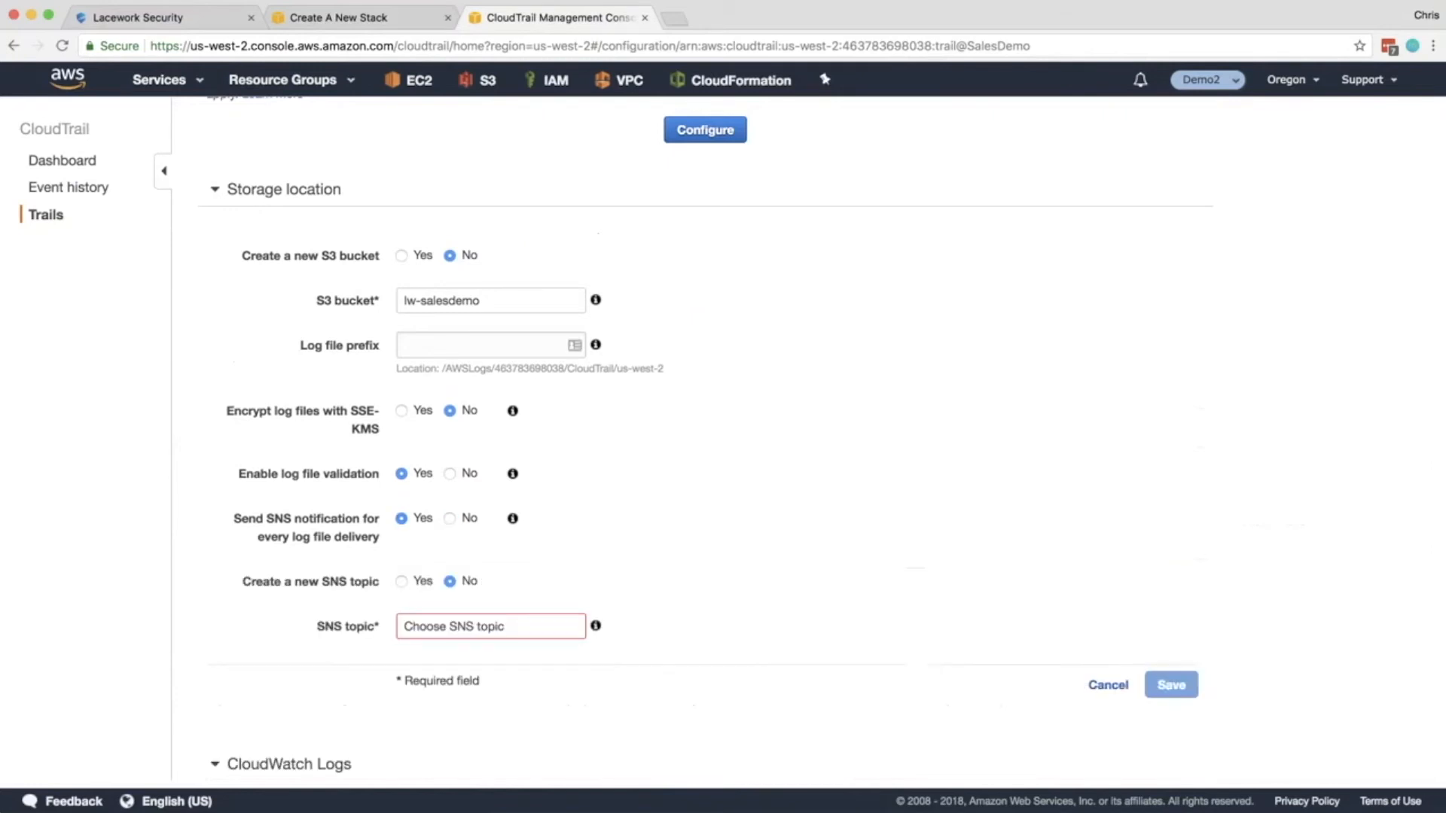
pyautogui.click(401, 581)
pyautogui.click(489, 626)
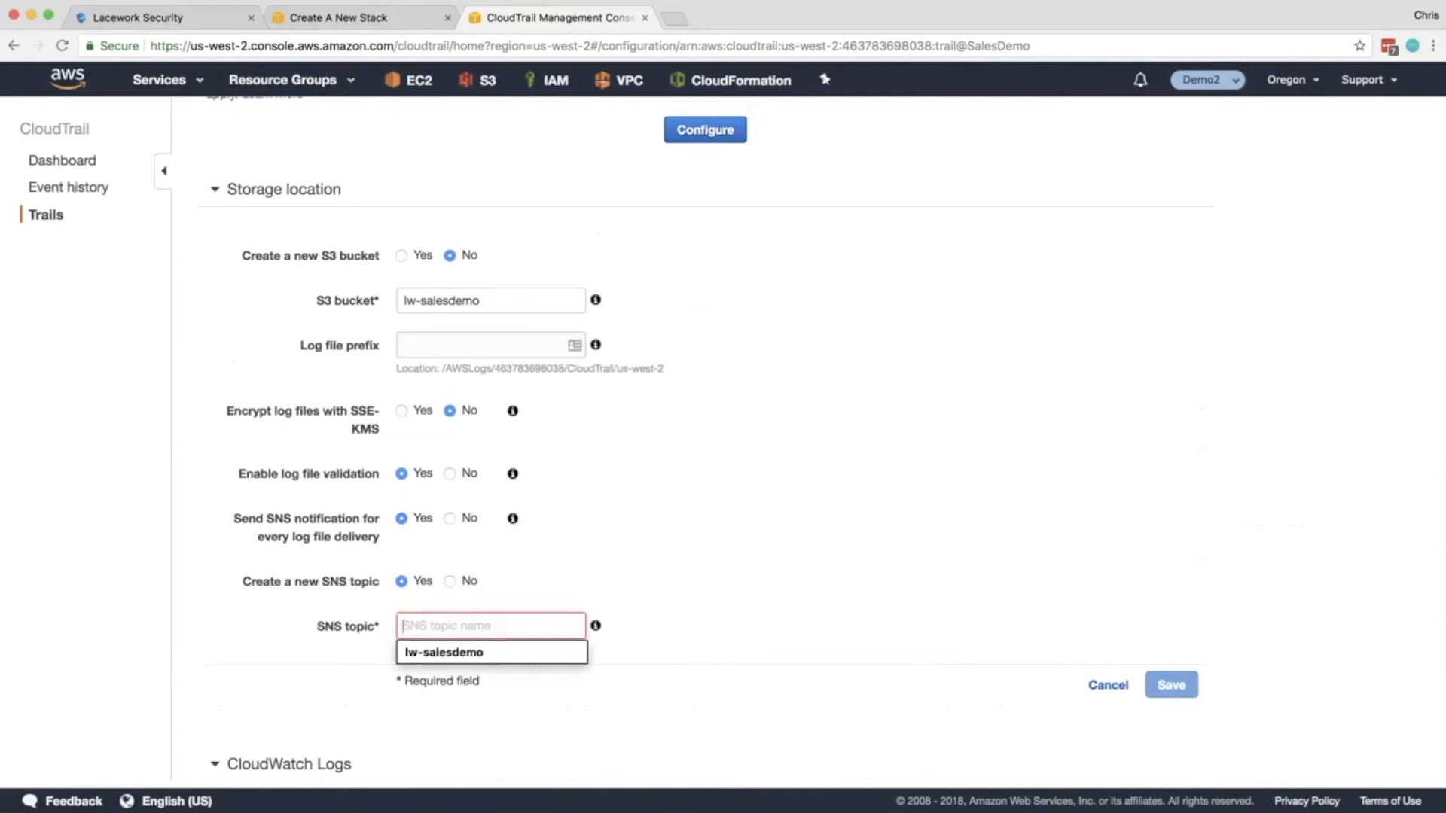
pyautogui.press('Down')
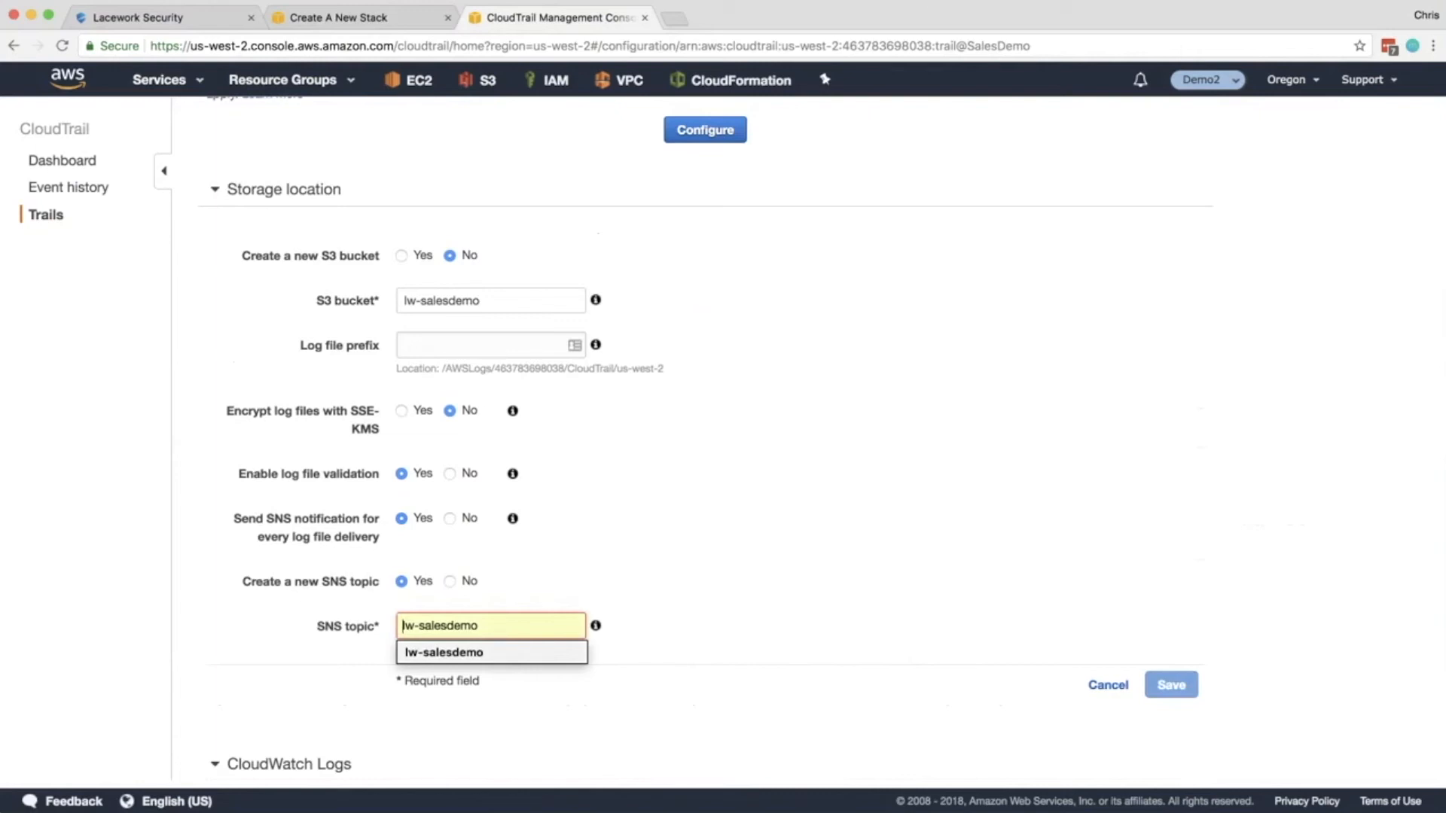
pyautogui.press('Return')
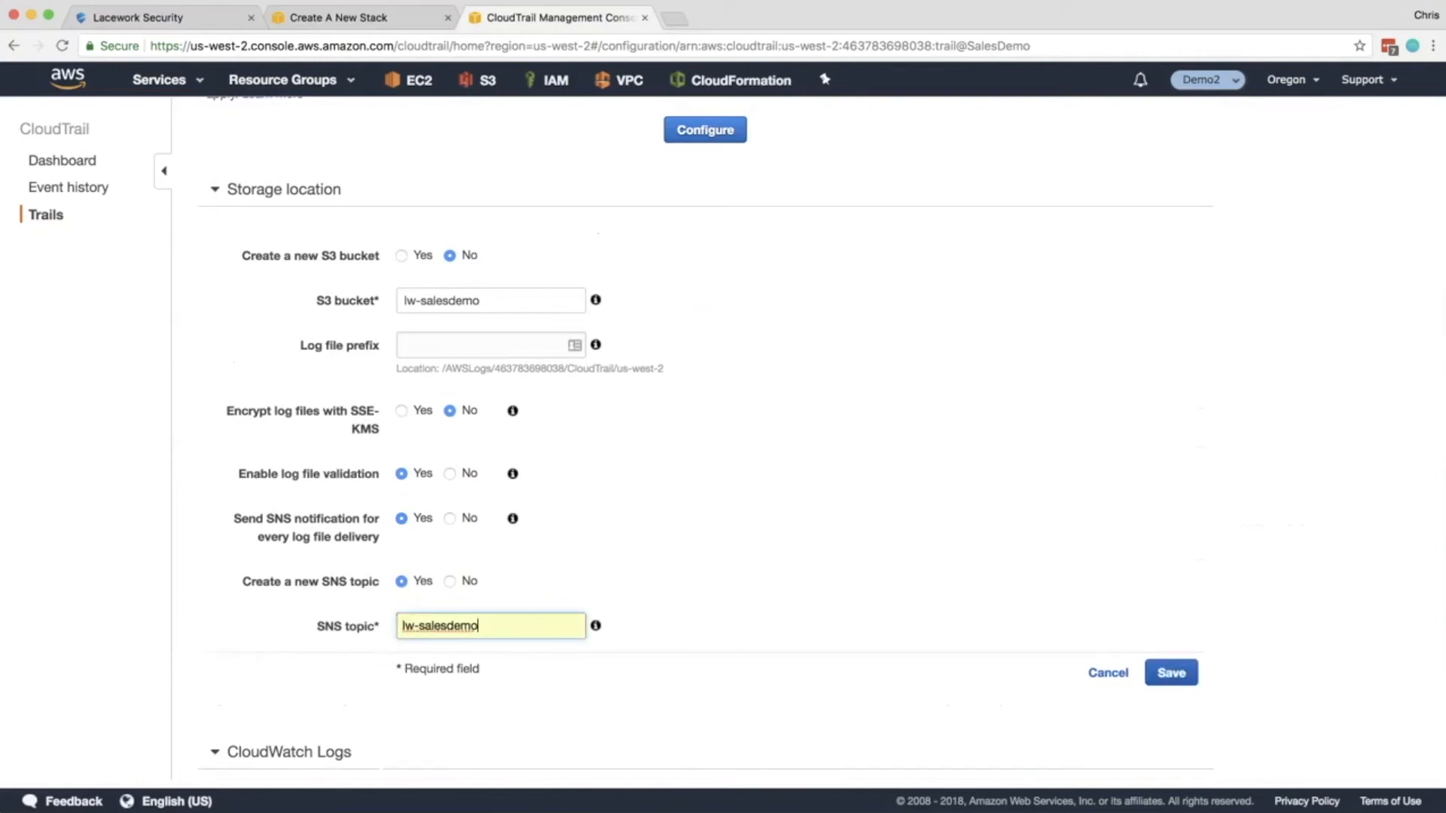
pyautogui.press('Return')
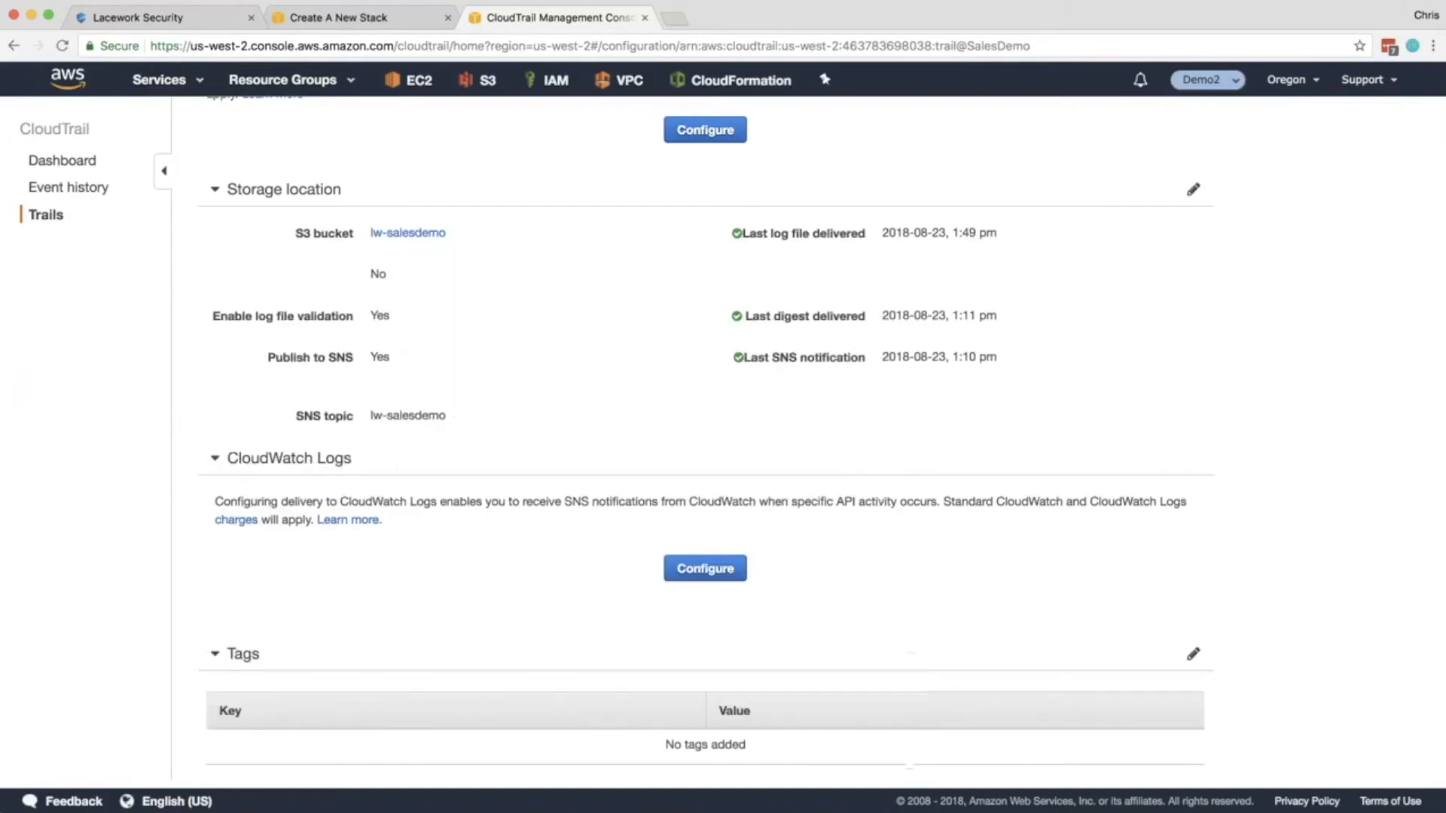
pyautogui.scroll(2, 823, 437)
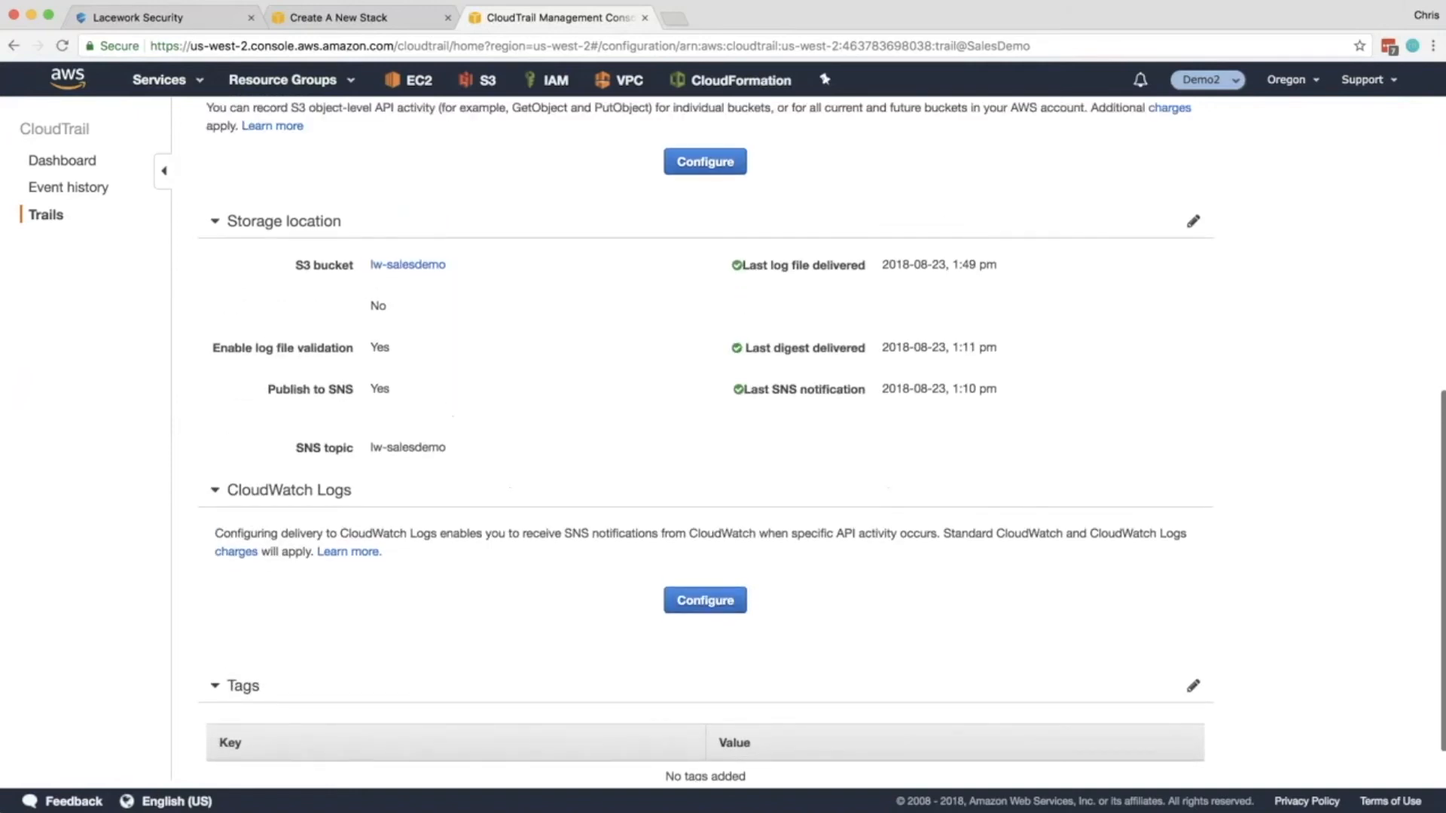
# - Copy the S3 bucket name lw-salesdemo from the CloudTrail storage location into the stack's existing trail Bucket name parameter
pyautogui.moveTo(449, 266); pyautogui.dragTo(369, 266)
pyautogui.press('super+c')
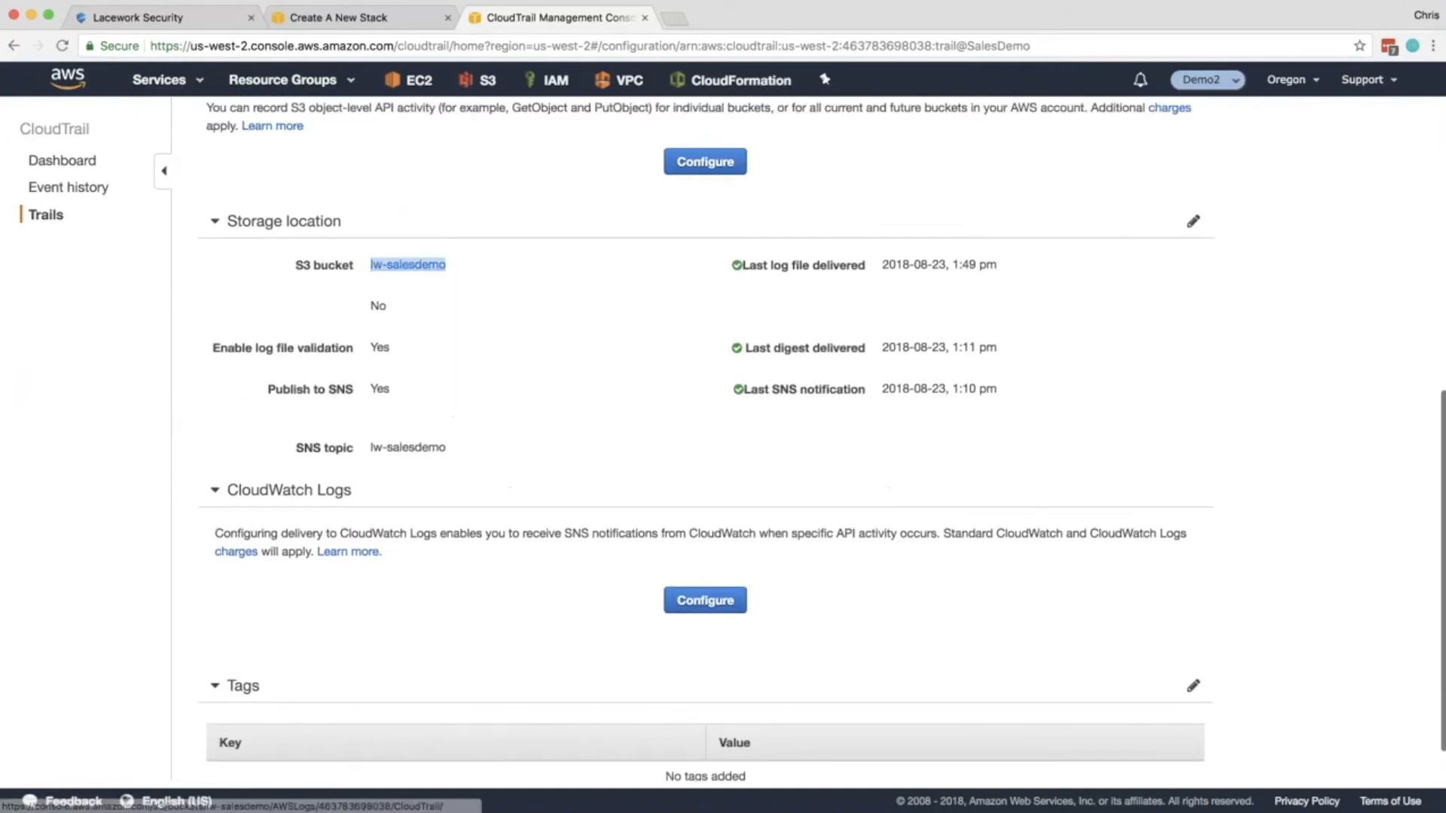
pyautogui.press('super+2')
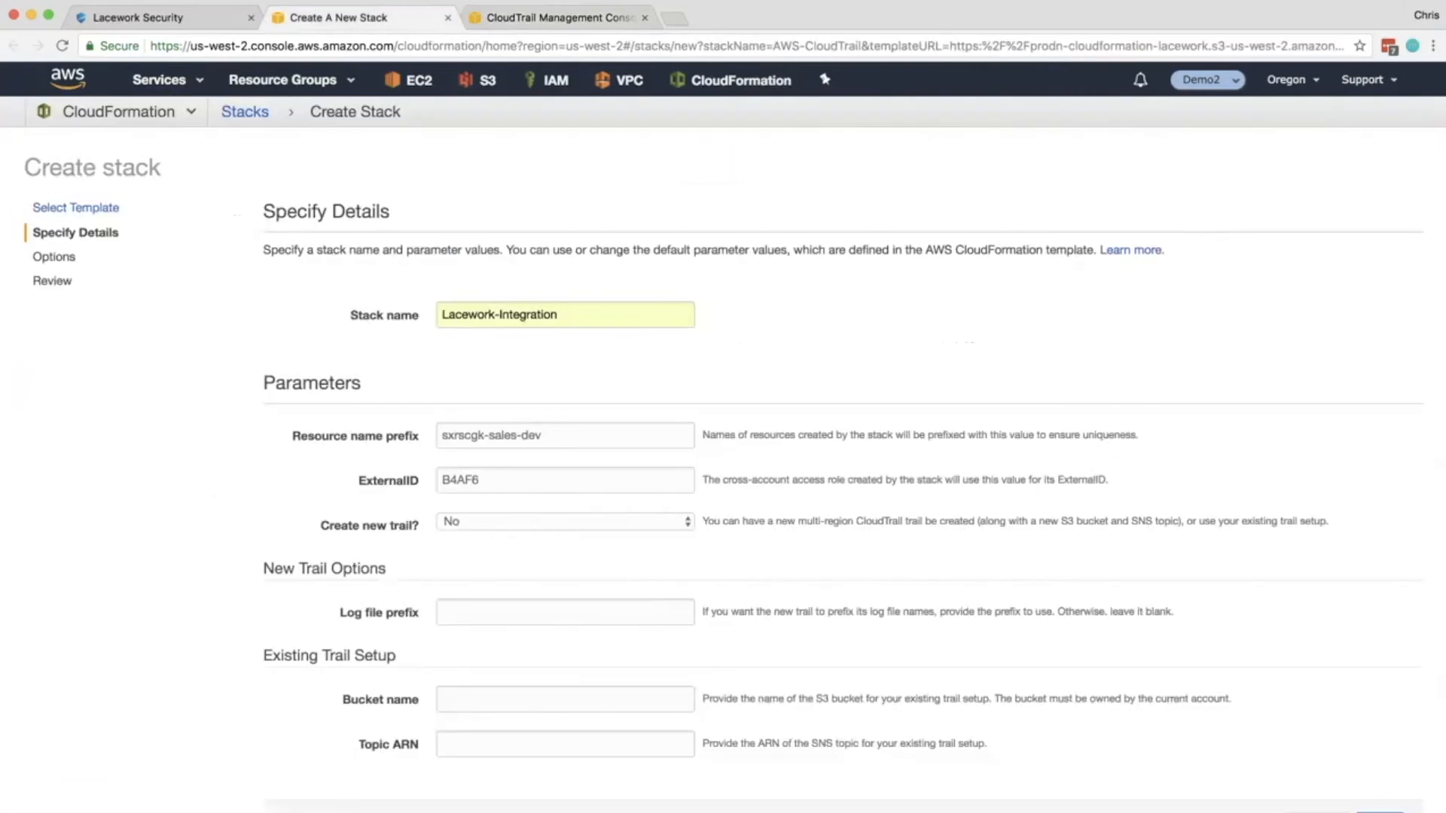
pyautogui.click(565, 698)
pyautogui.press('super+v')
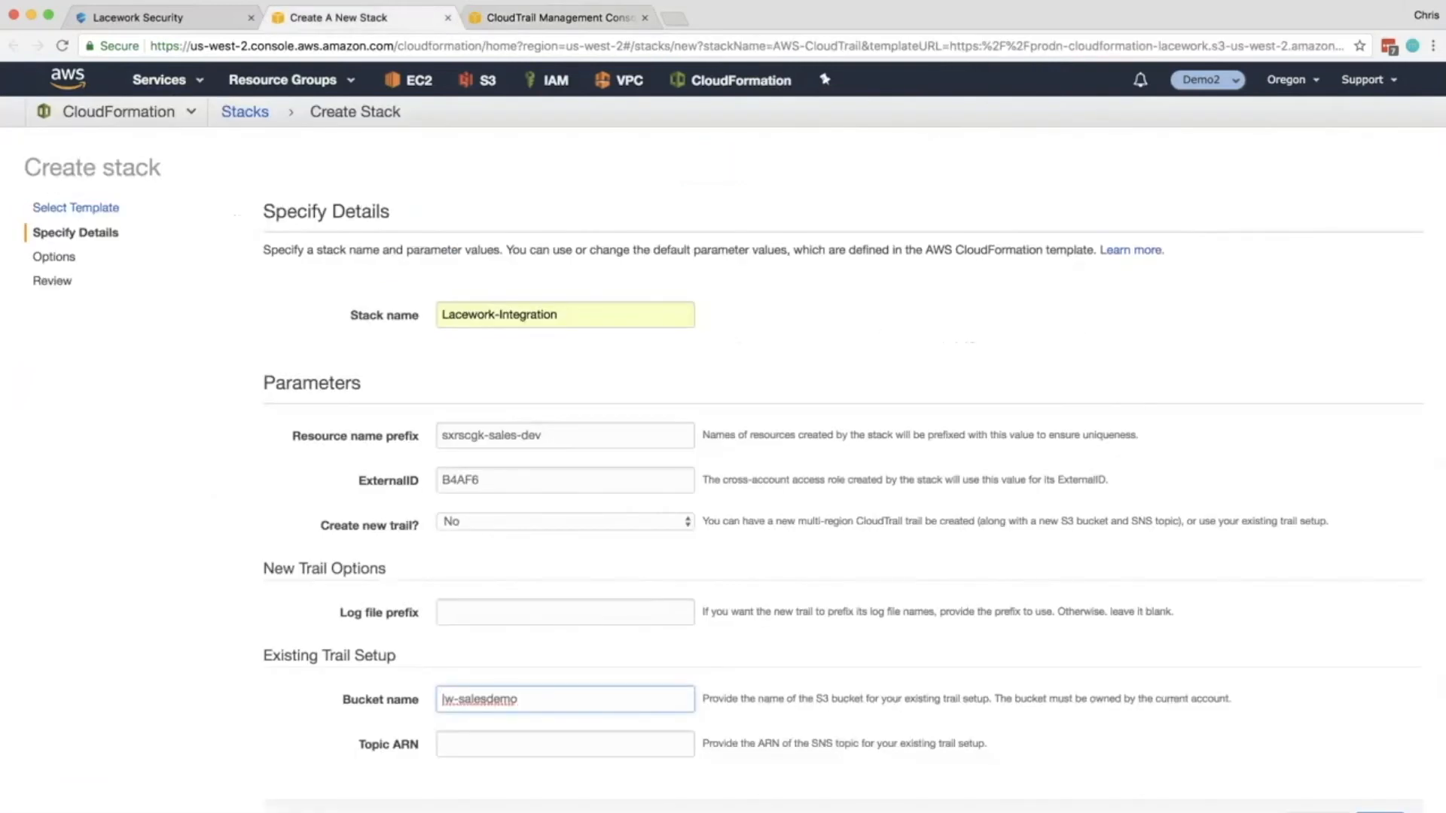
# - Find the trail's SNS topic lw-salesdemo in the SNS service's topic list and copy its ARN
pyautogui.press('super+3')
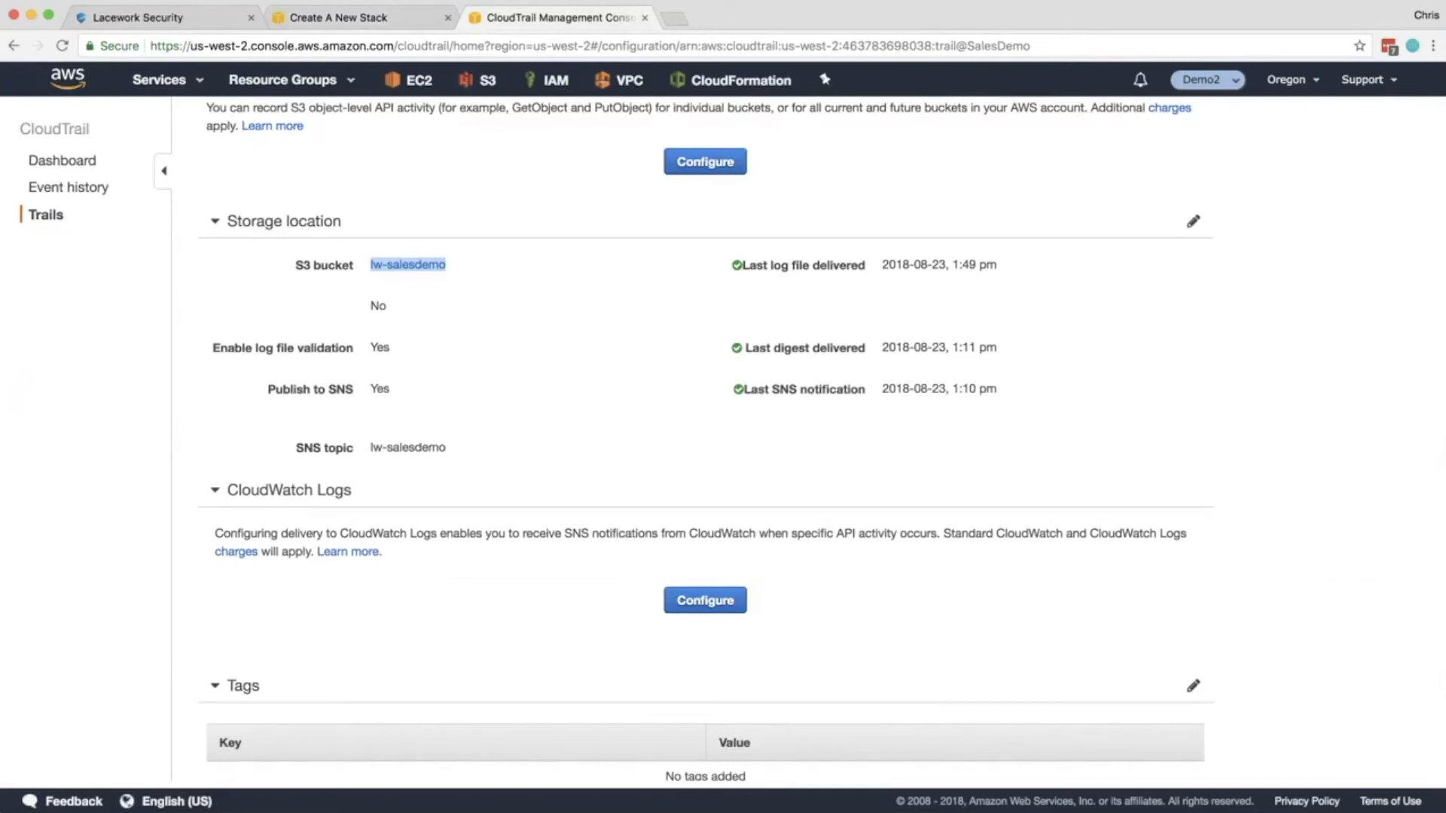
pyautogui.tripleClick(408, 448)
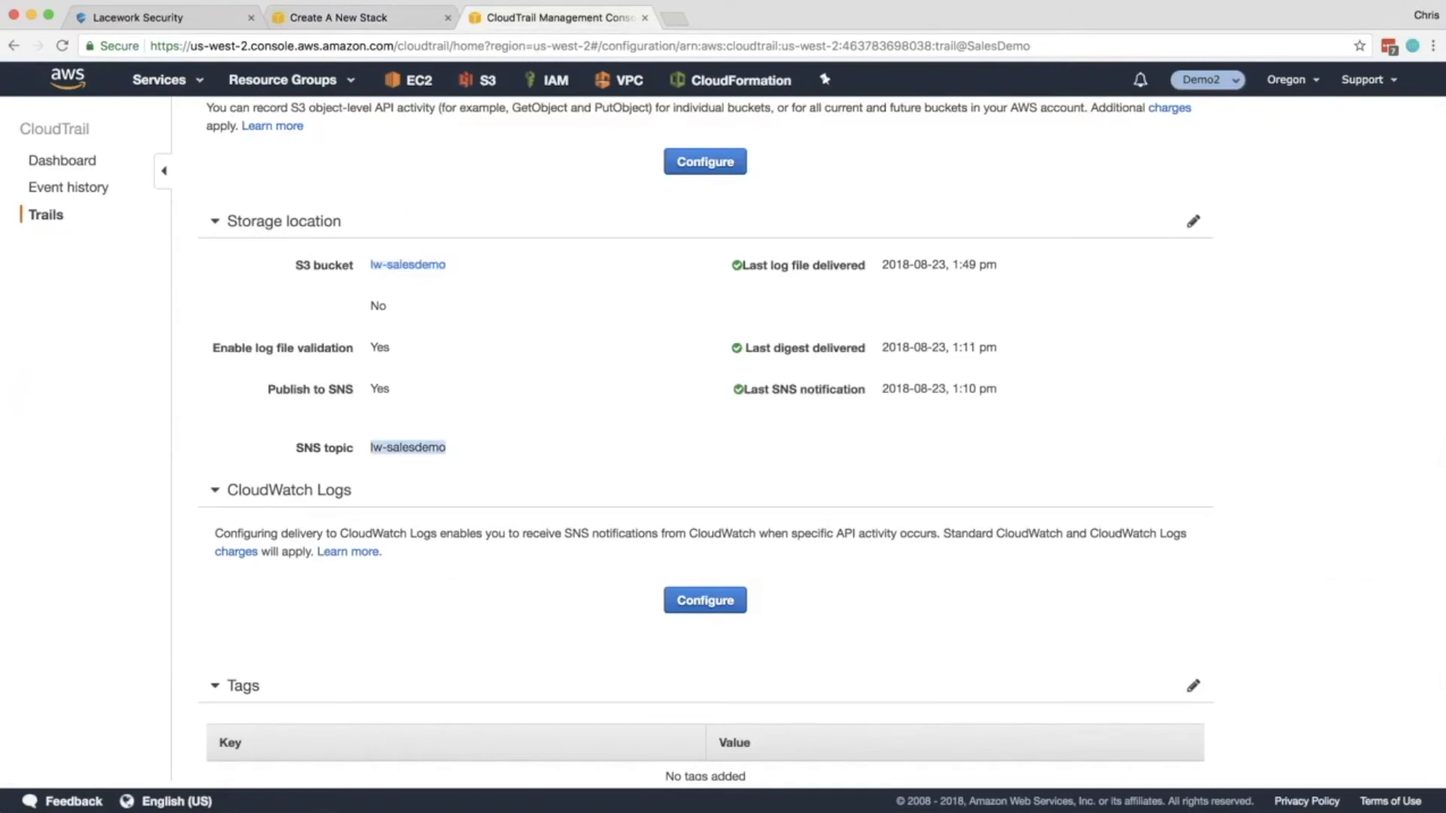
pyautogui.click(159, 79)
pyautogui.write('sns')
pyautogui.press('Return')
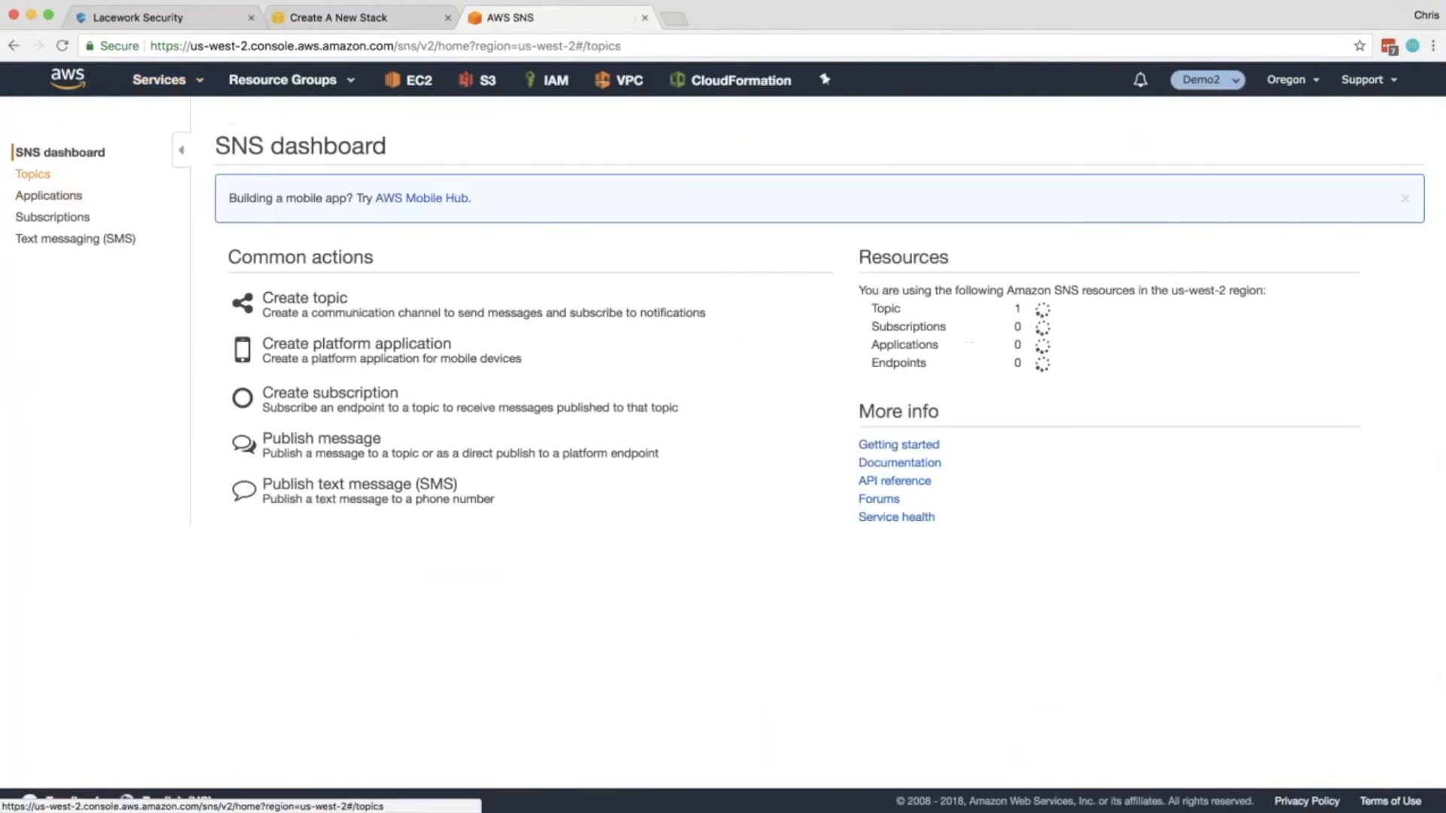
pyautogui.click(32, 174)
pyautogui.moveTo(709, 293); pyautogui.dragTo(422, 293)
pyautogui.press('super+c')
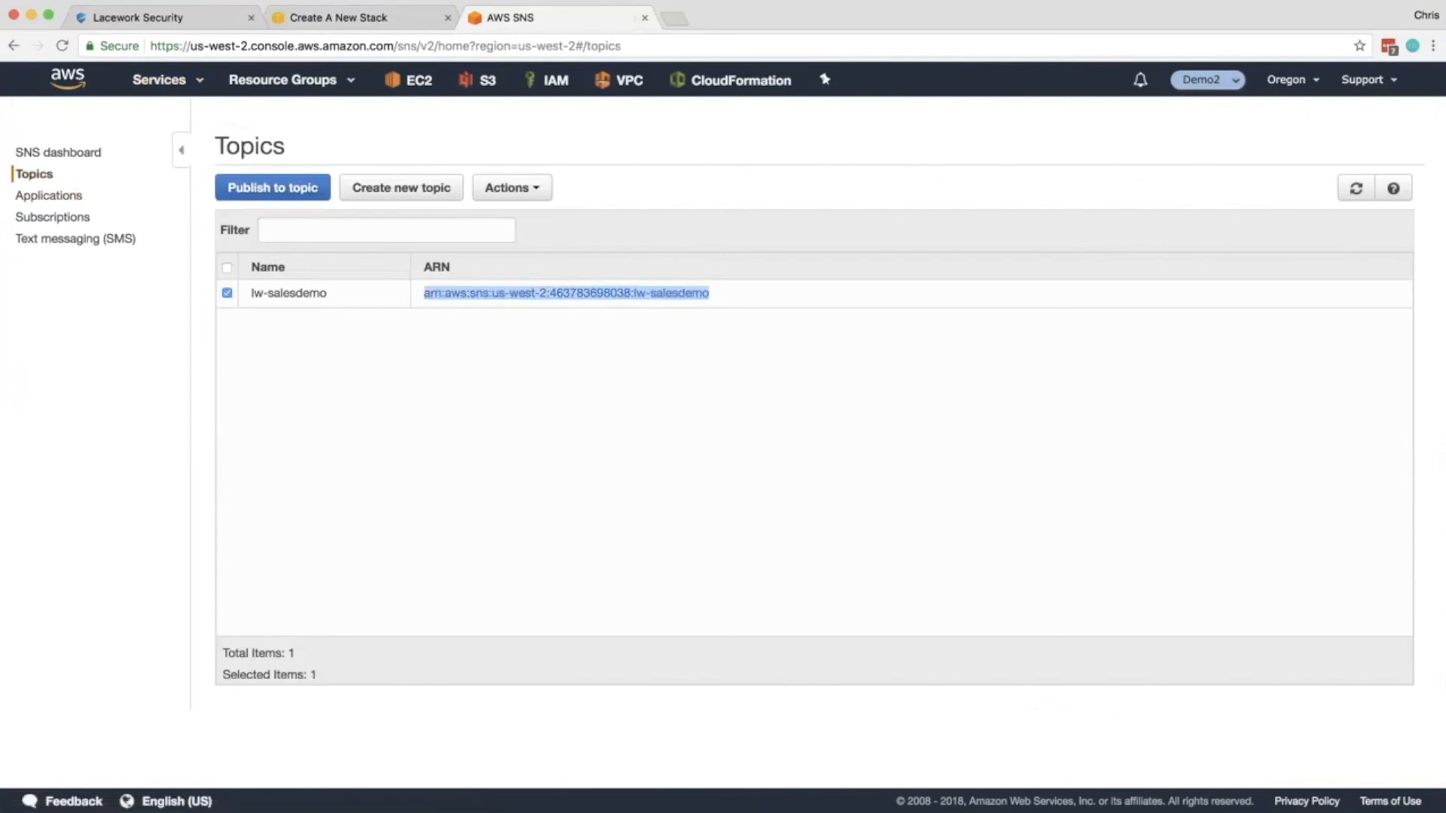
# - Paste the copied lw-salesdemo topic ARN into the stack's Topic ARN parameter and proceed to the stack options
pyautogui.hotkey('ctrl', 'shift', 'Tab')
pyautogui.press('Tab')
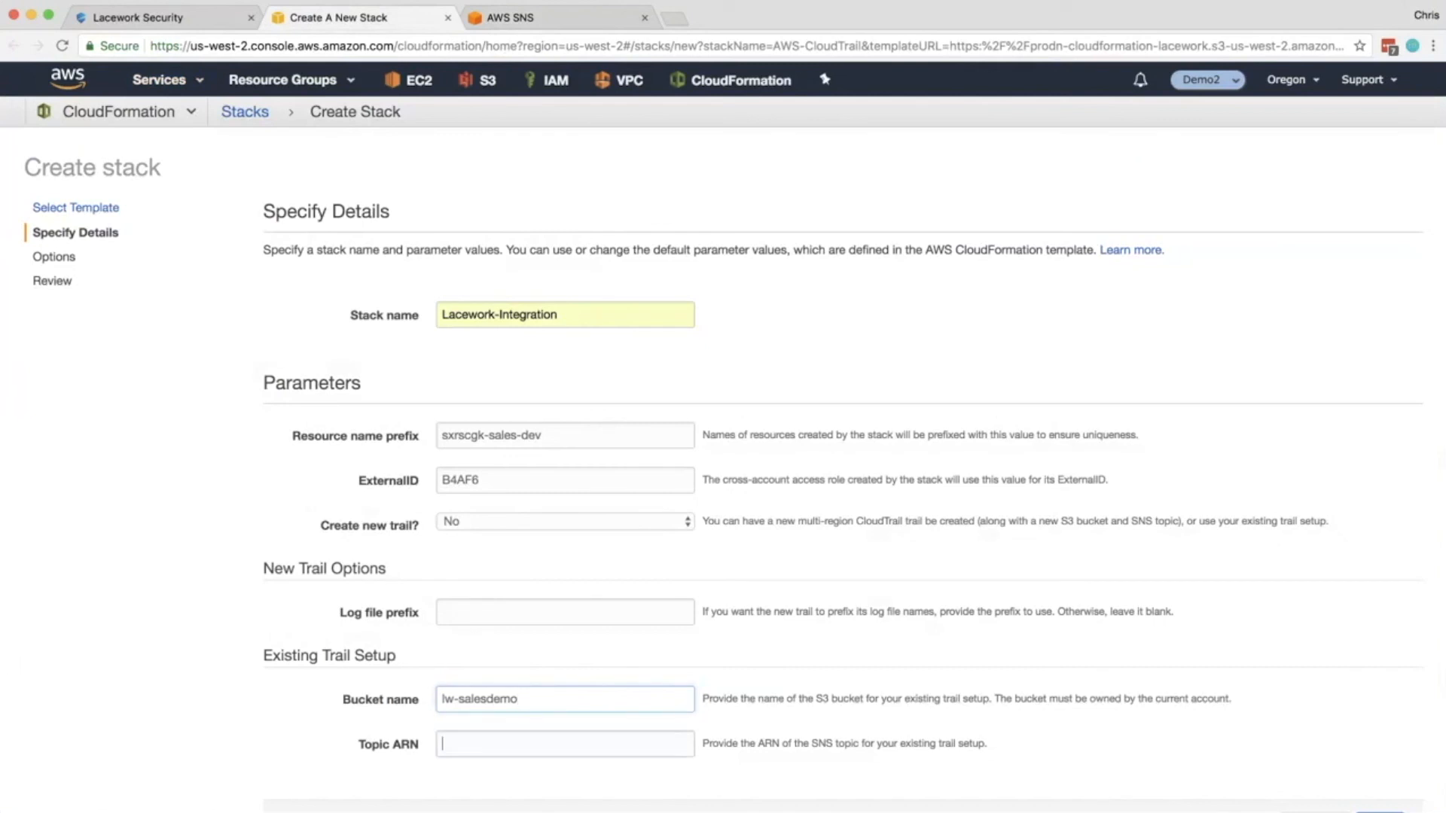
pyautogui.press('super+v')
pyautogui.scroll(-2, 723, 437)
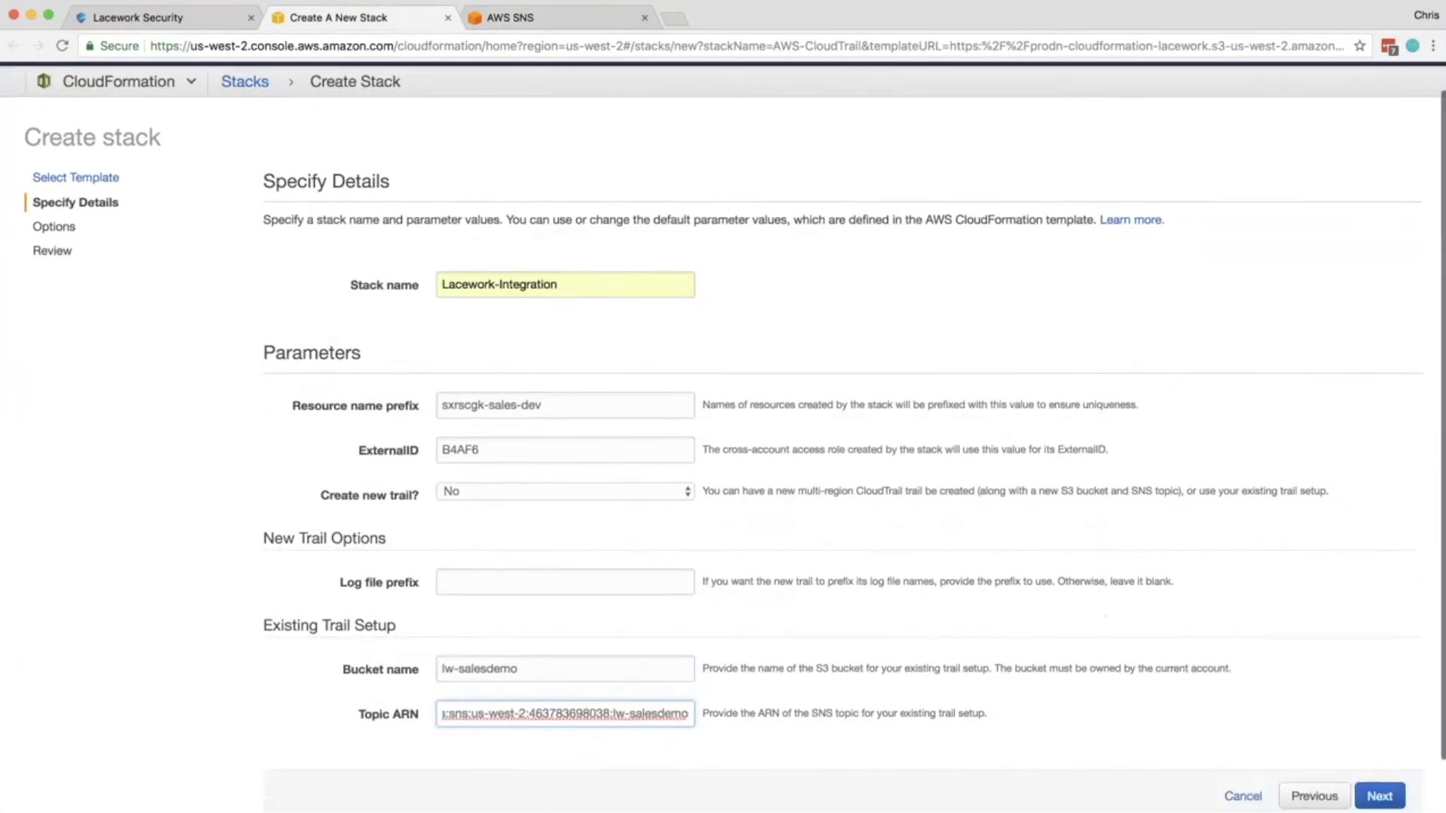
pyautogui.click(1379, 744)
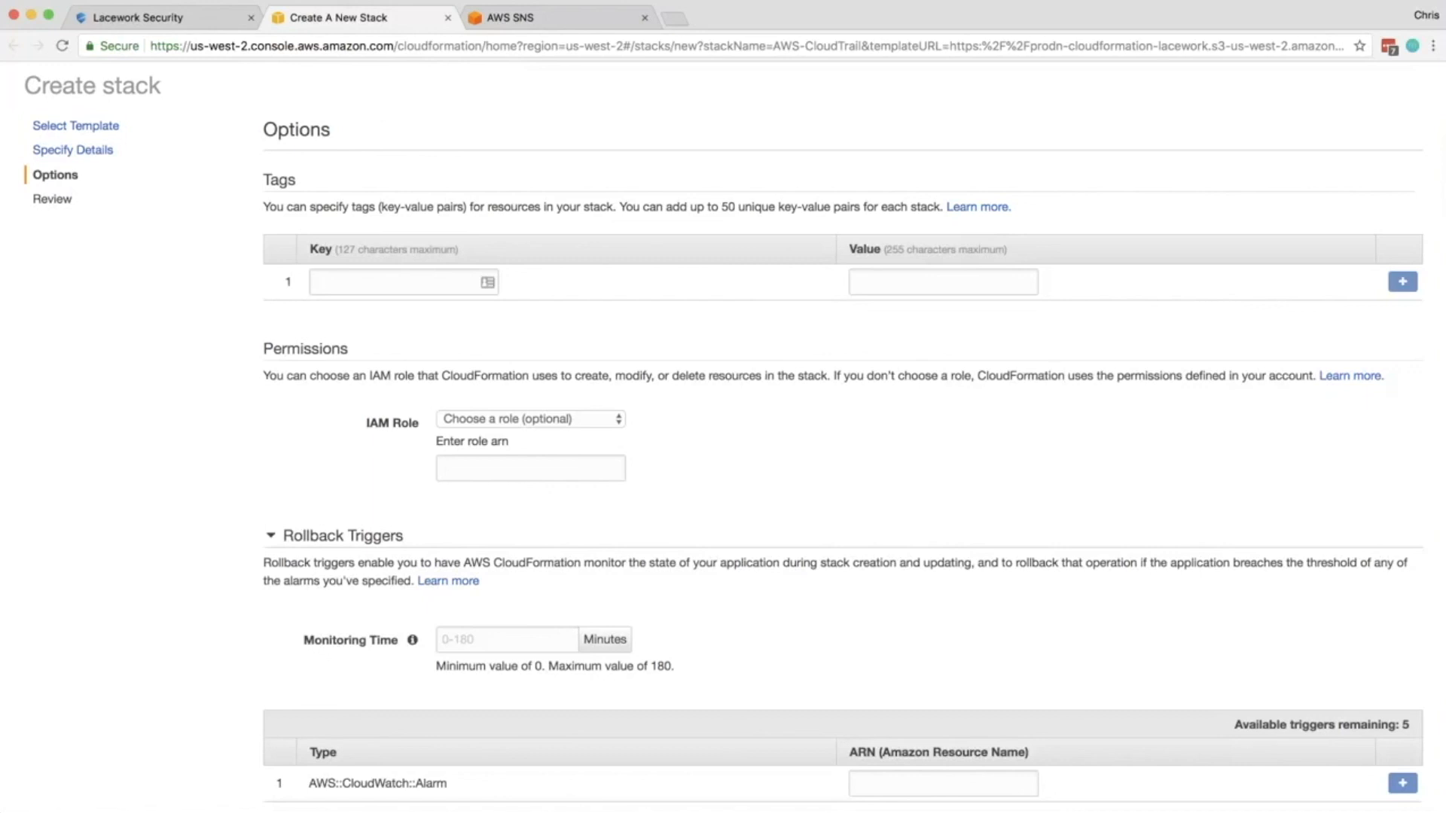
# - Keep the default stack options, acknowledge that IAM resources with custom names might be created, and create the Lacework-Integration stack
pyautogui.scroll(-5, 843, 422)
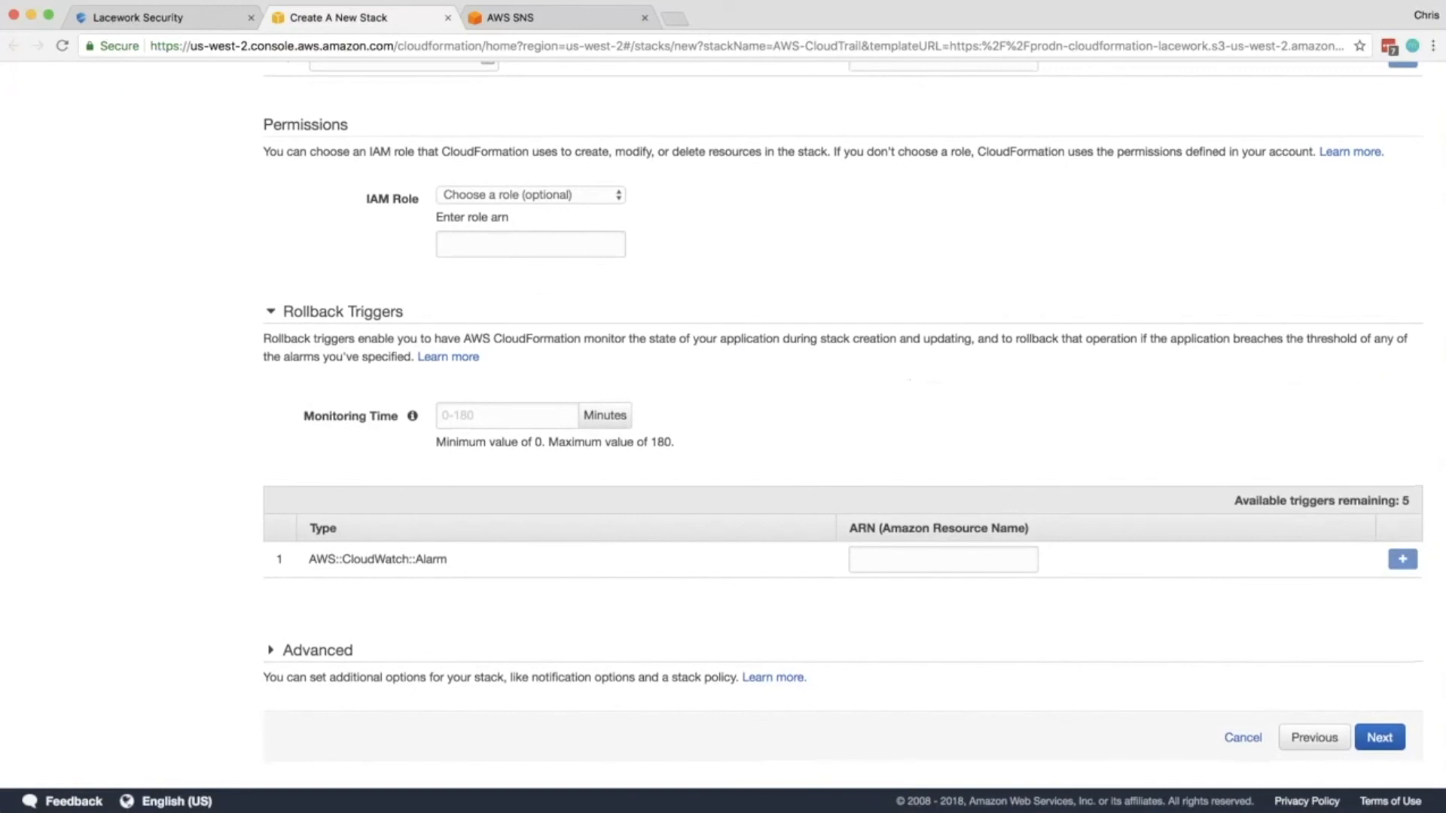
pyautogui.click(1380, 738)
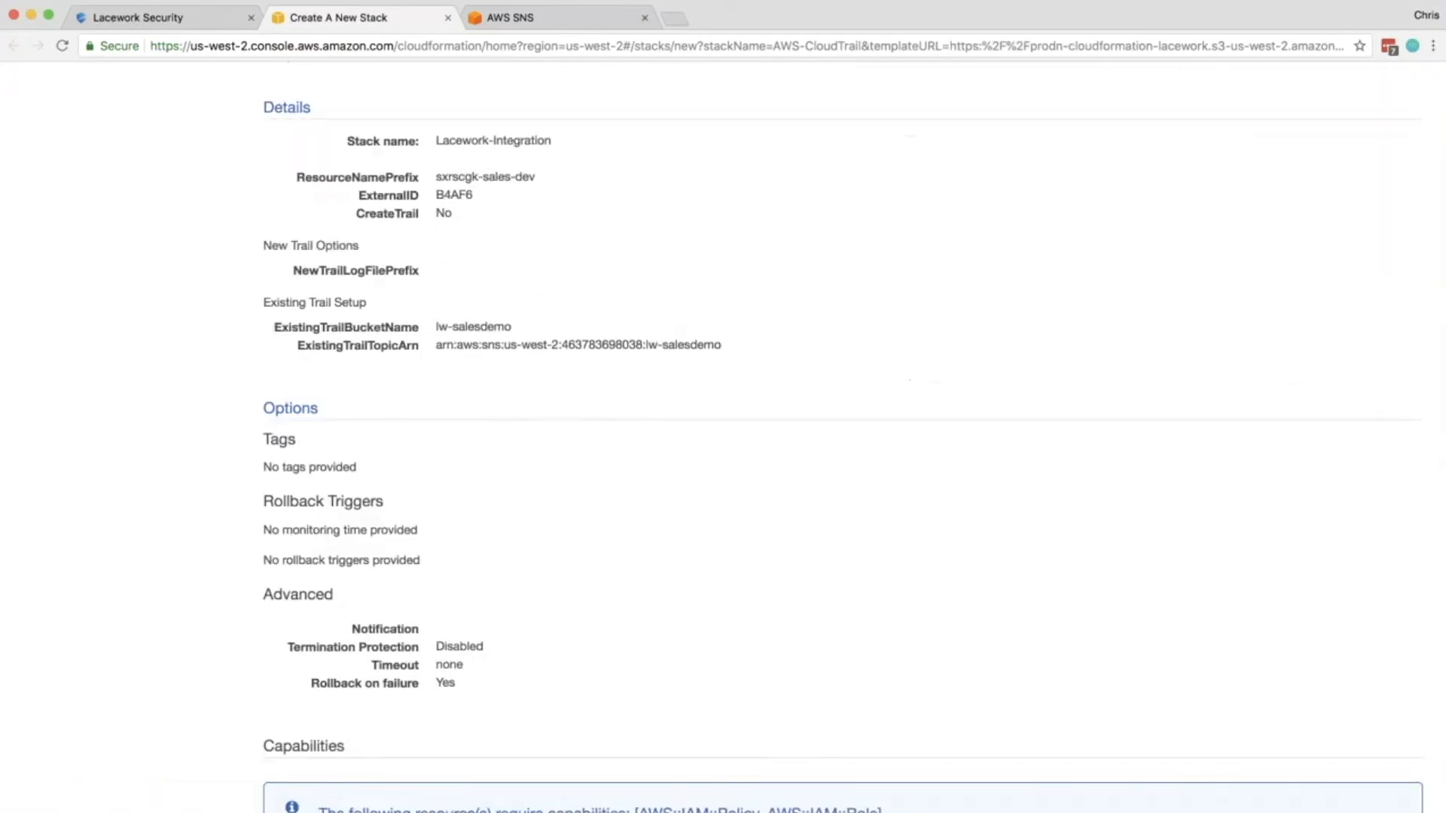
pyautogui.scroll(-6, 843, 422)
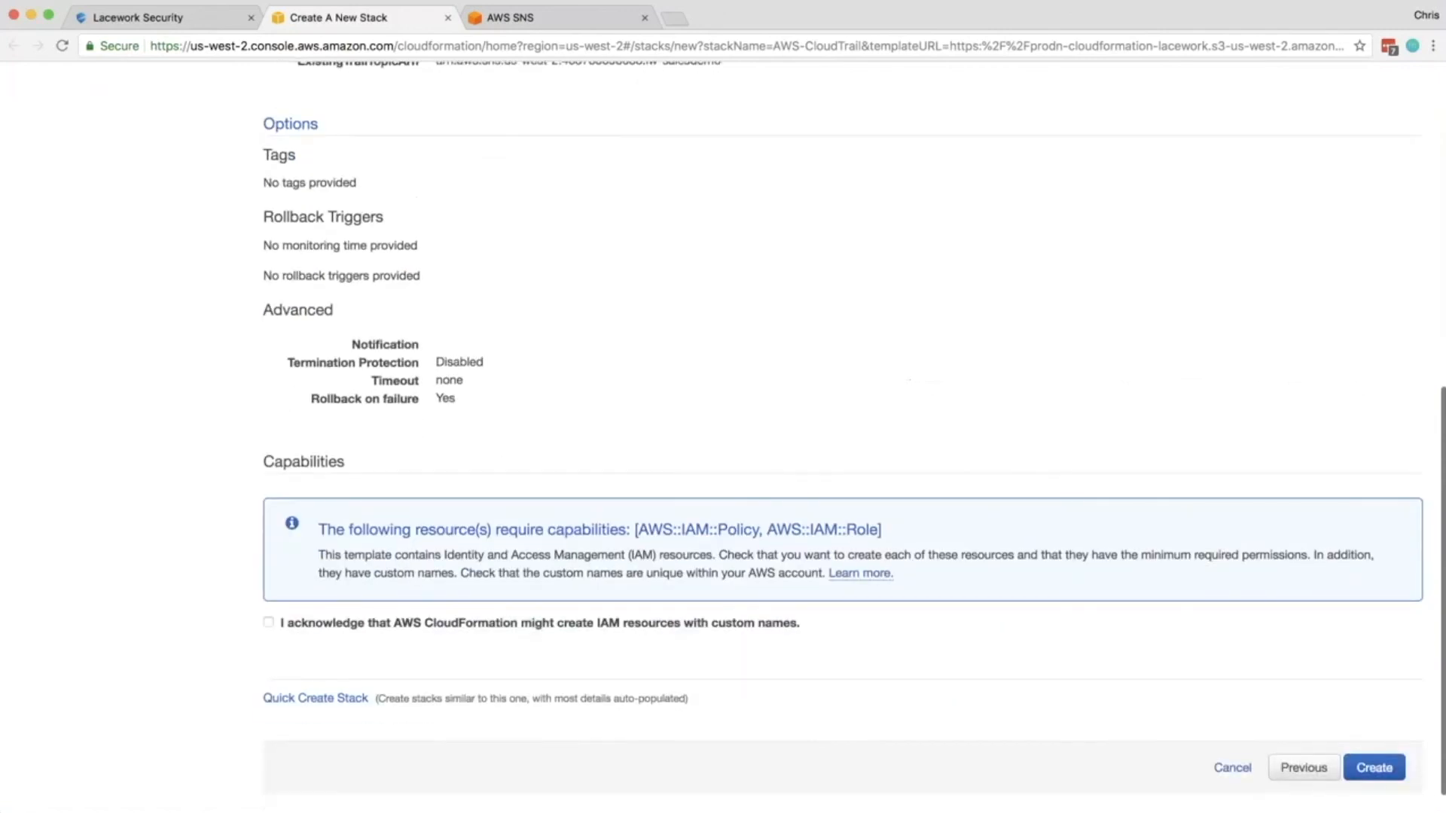
pyautogui.click(268, 622)
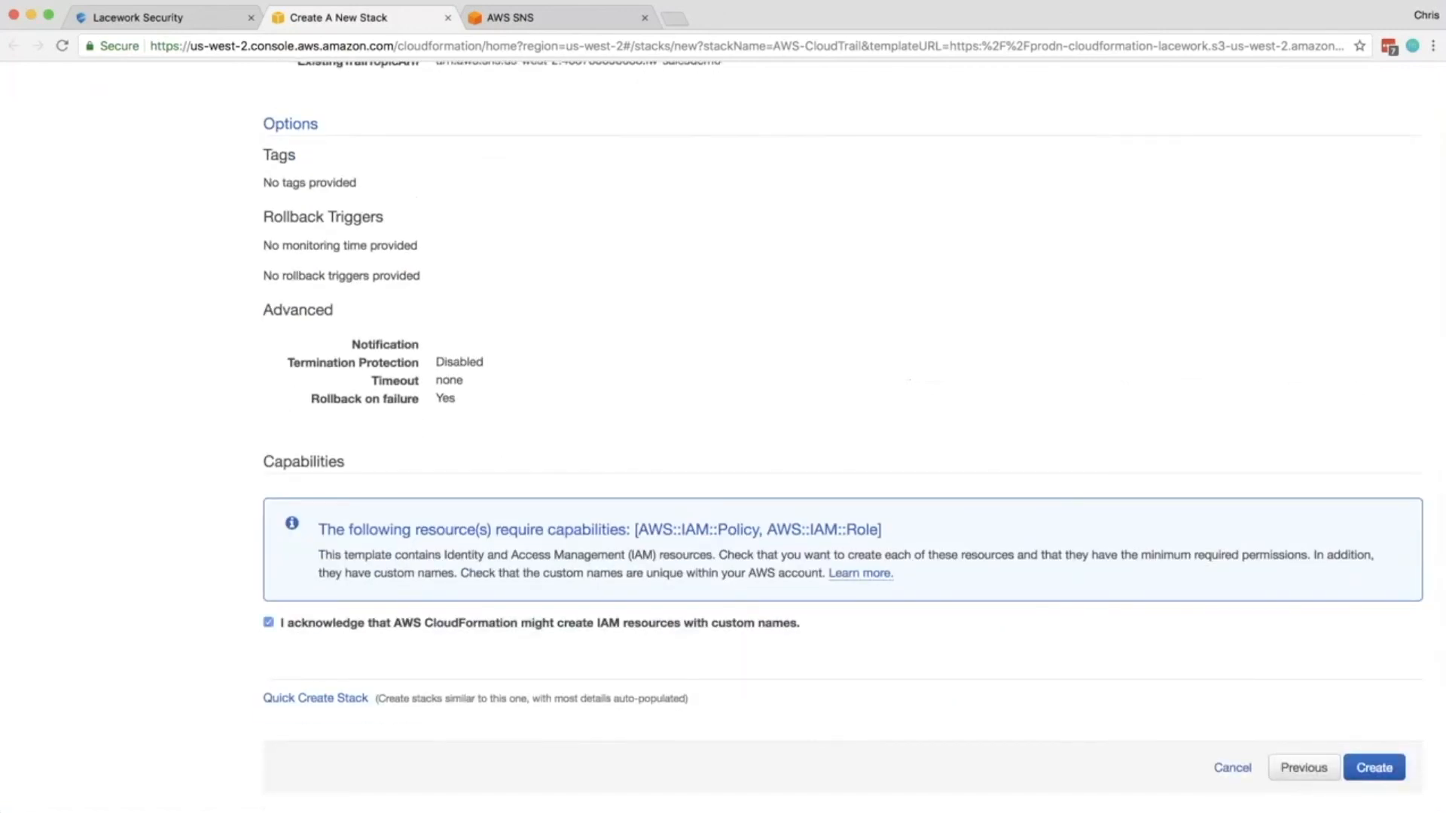
pyautogui.click(1375, 767)
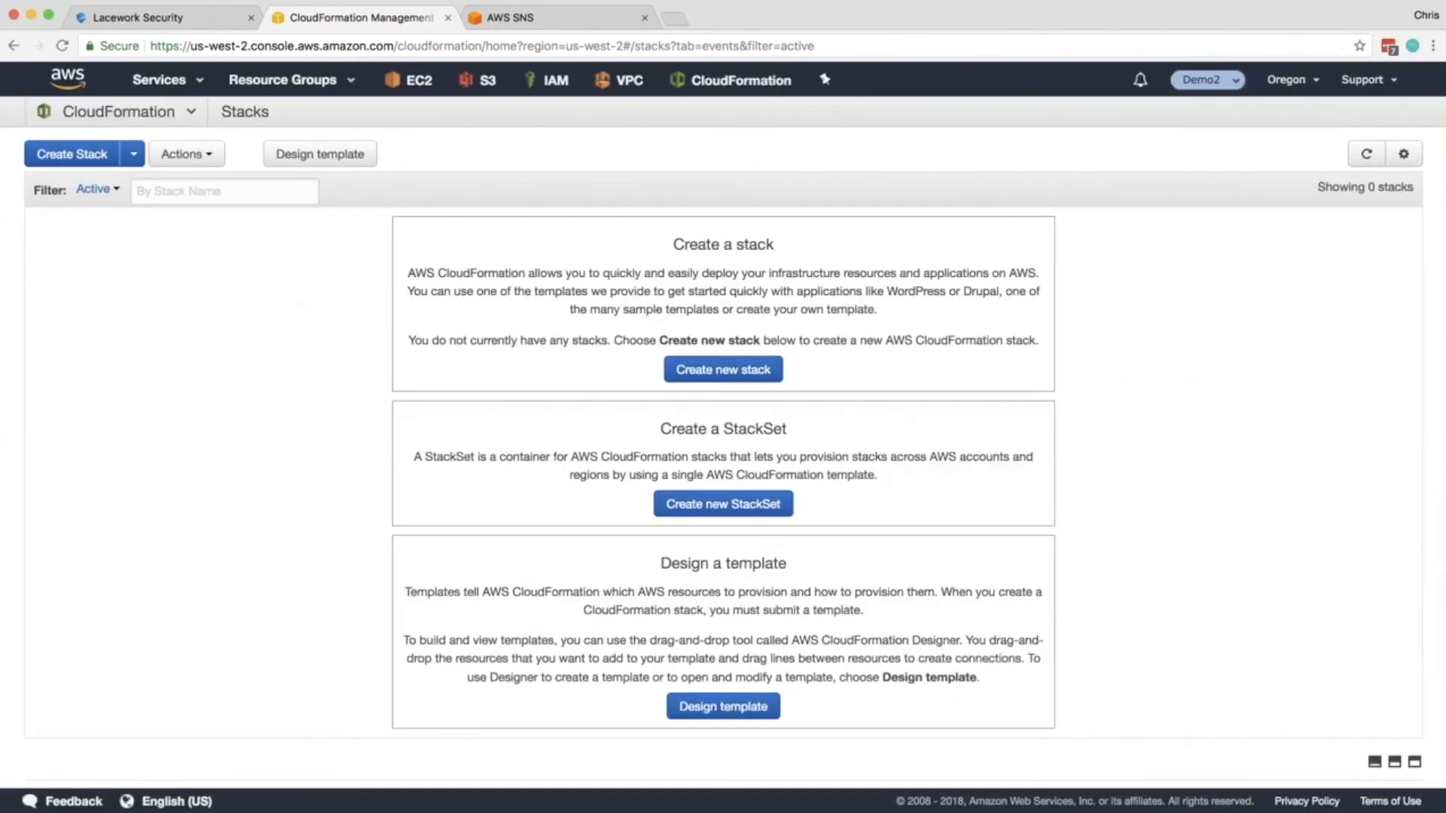
# - Refresh the stack list to check the Lacework-Integration stack's creation status, and return to the Lacework AWS integration page
pyautogui.click(1366, 153)
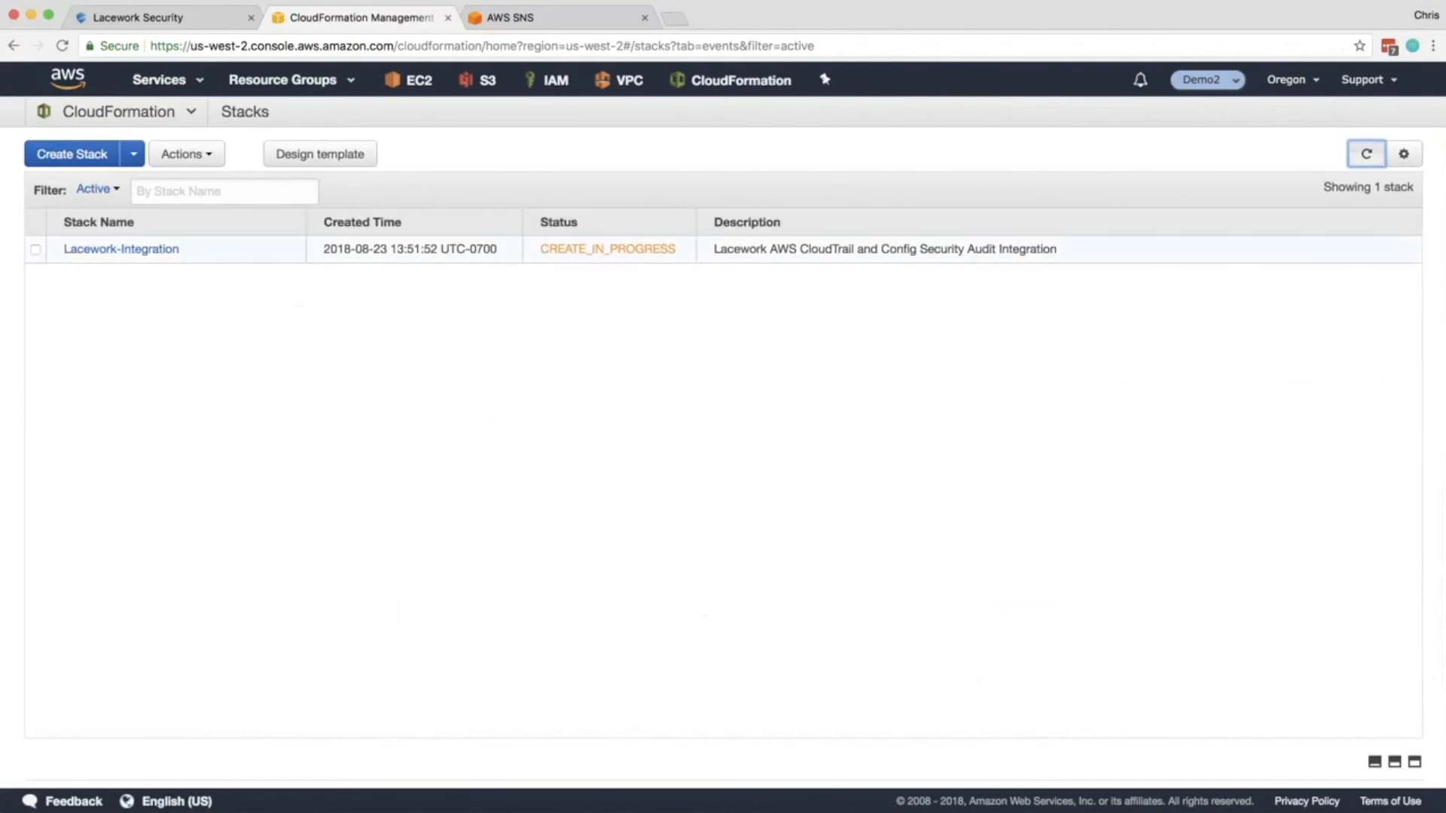
pyautogui.doubleClick(608, 249)
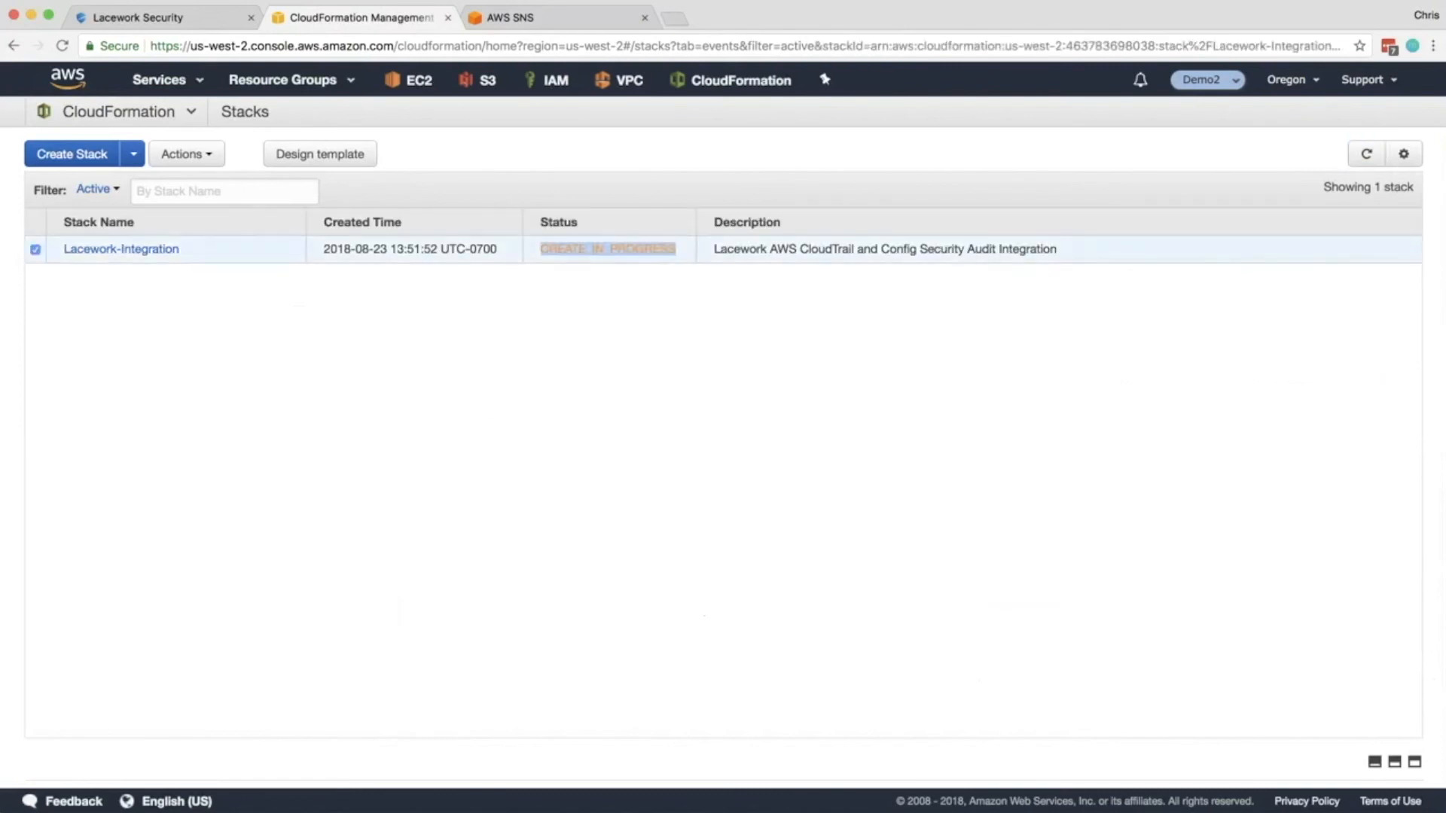
pyautogui.click(191, 17)
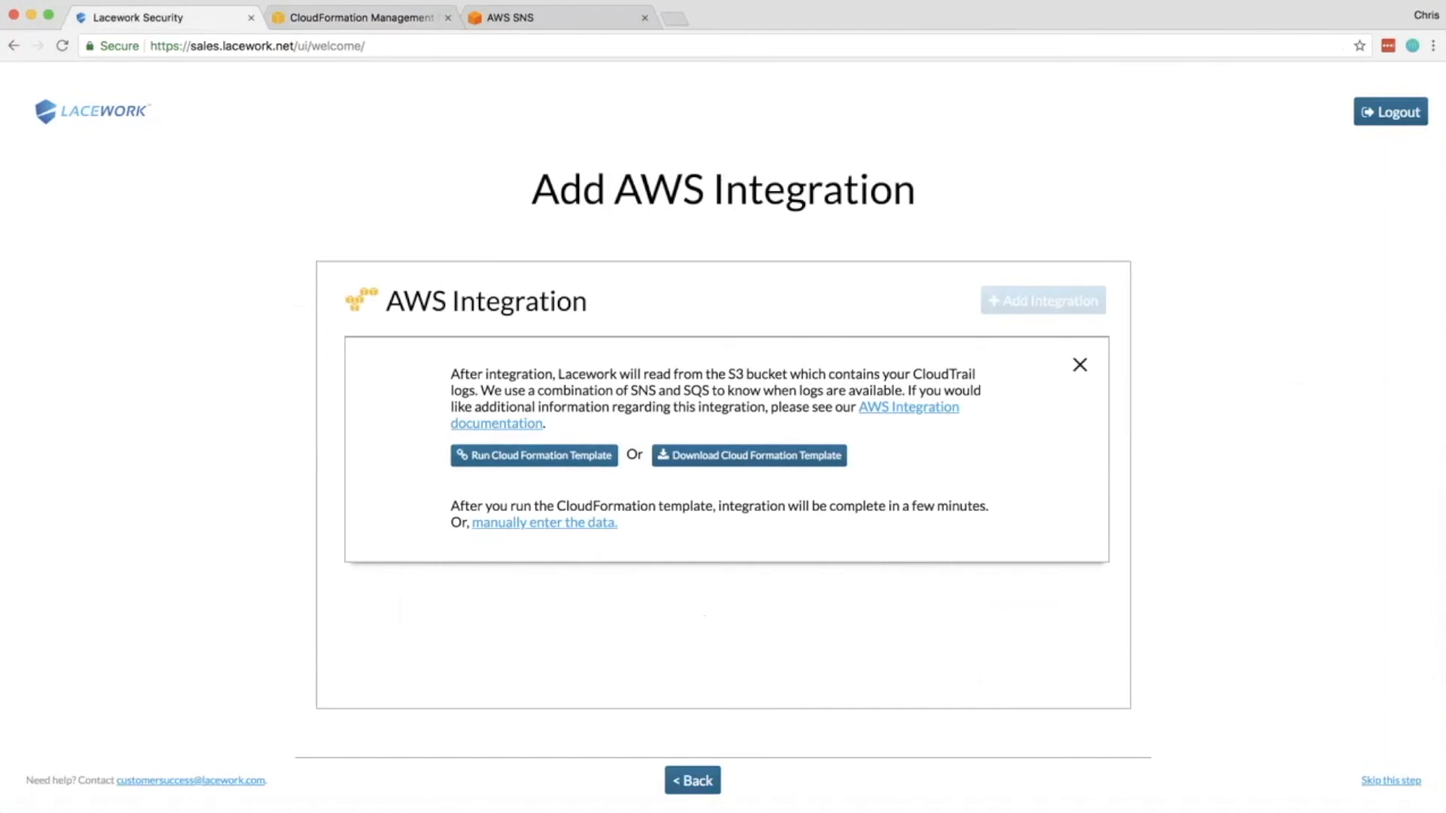